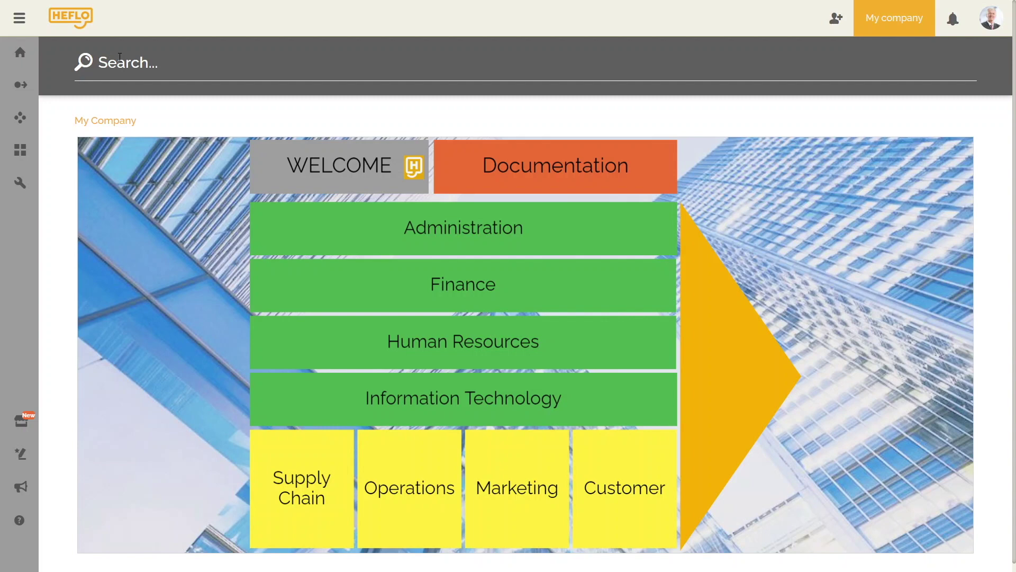
- Create a new Process Landscape diagram named My Company in the process editor
left_click(625, 339)
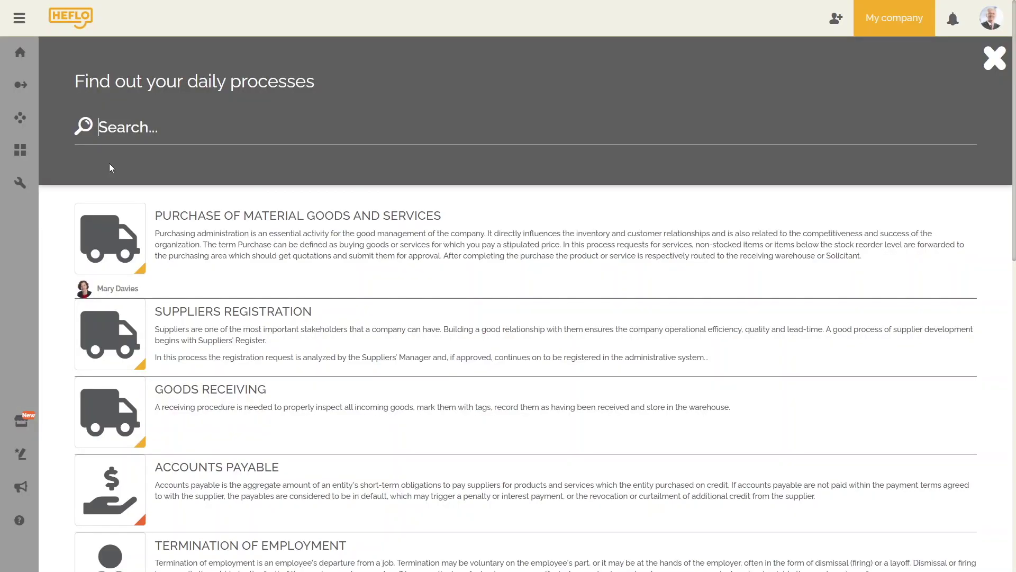
left_click(25, 88)
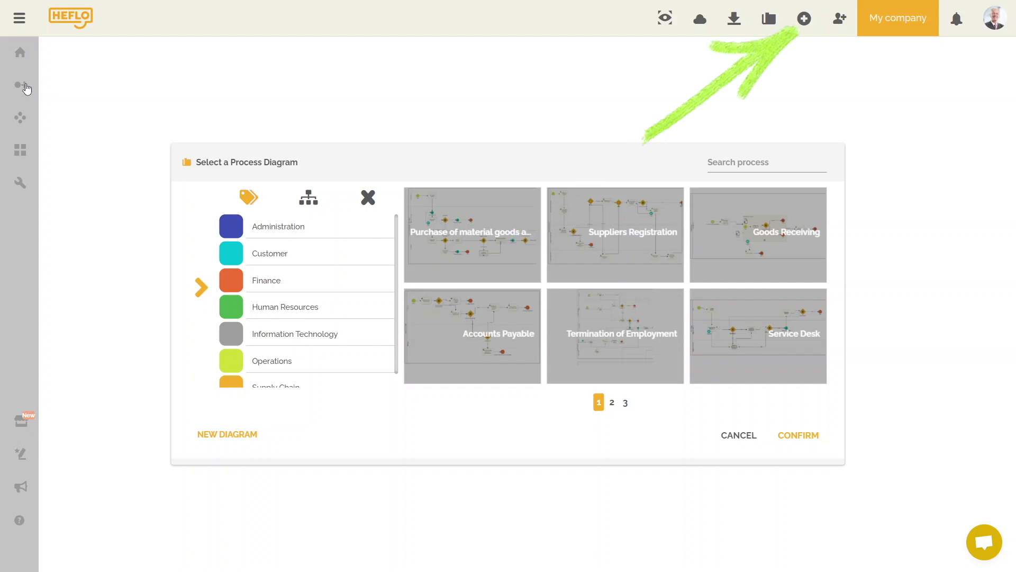
left_click(799, 31)
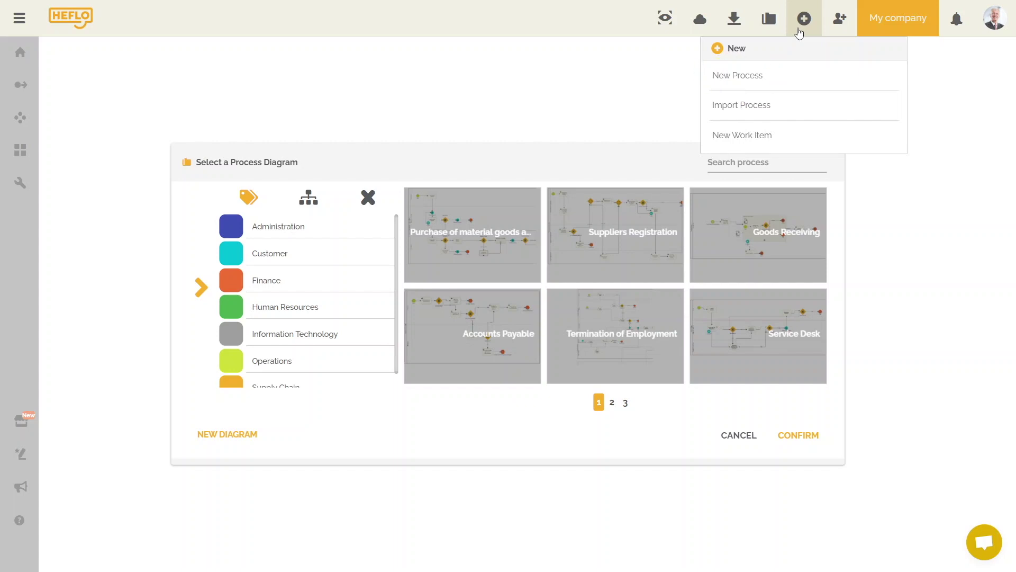
left_click(770, 83)
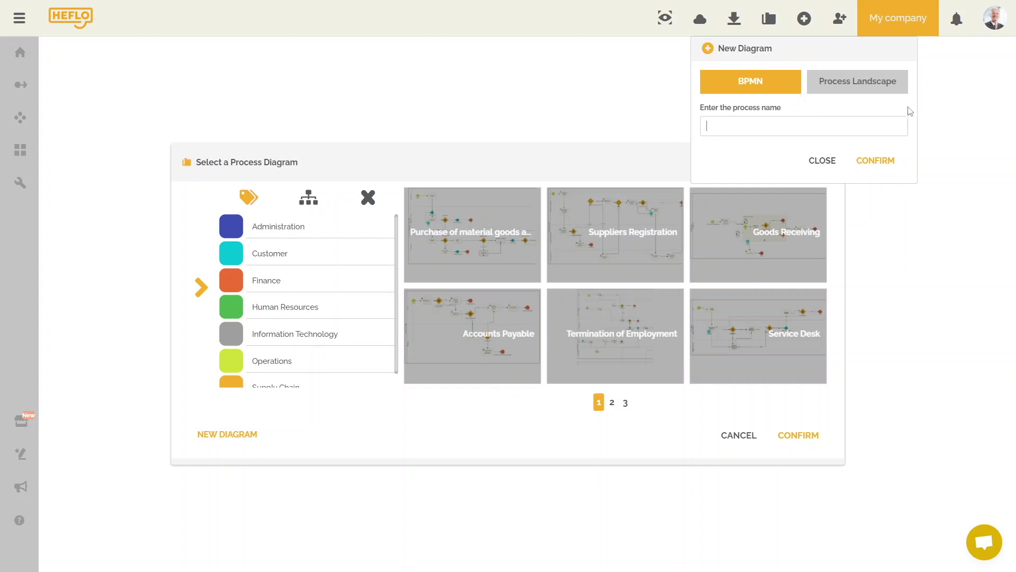
left_click(888, 94)
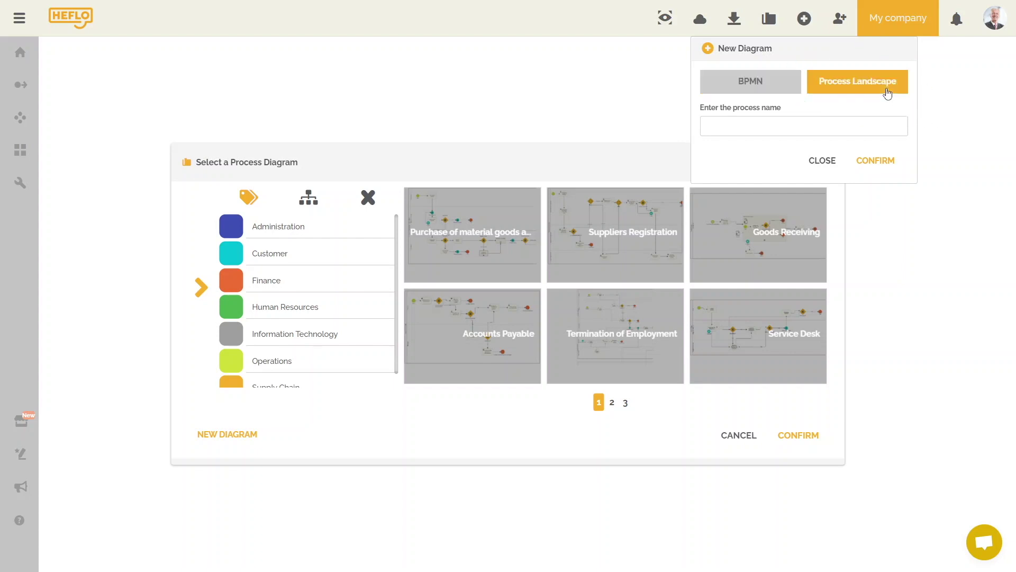
type("My Company")
left_click(877, 166)
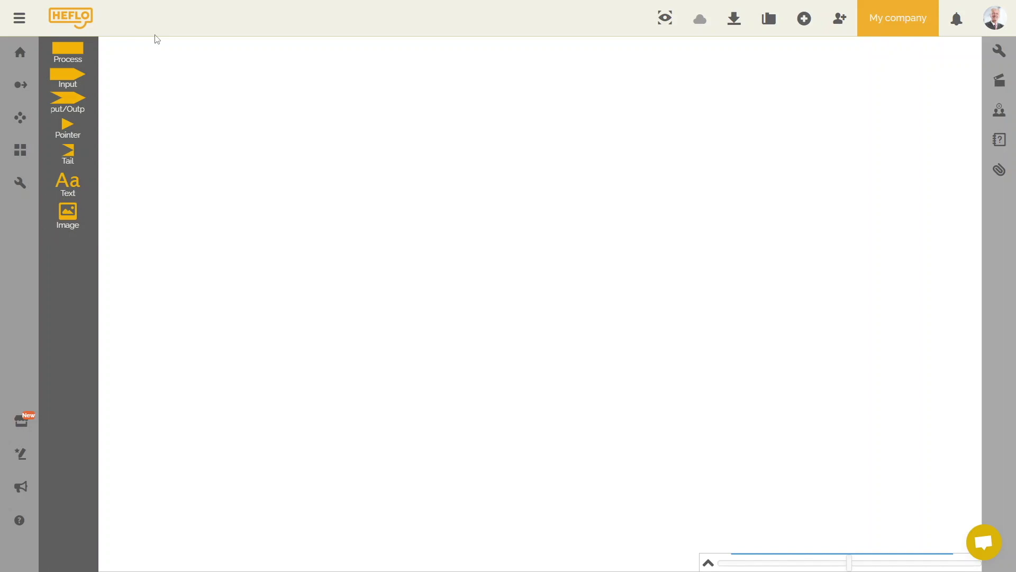
- Set the Background image from the HEFLO folder as the diagram's background, using the Scale background style
left_click(993, 63)
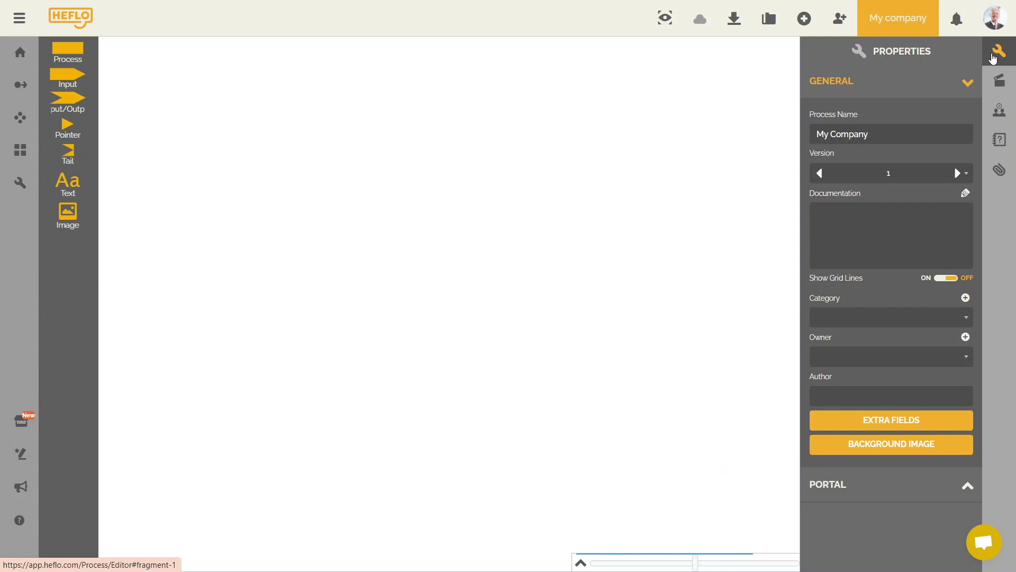
left_click(834, 447)
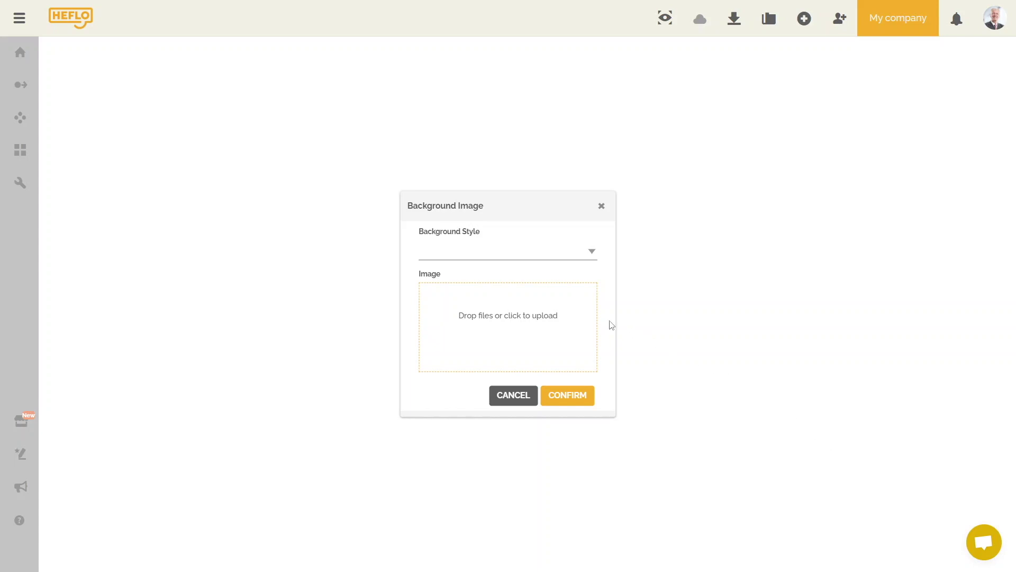
left_click(568, 313)
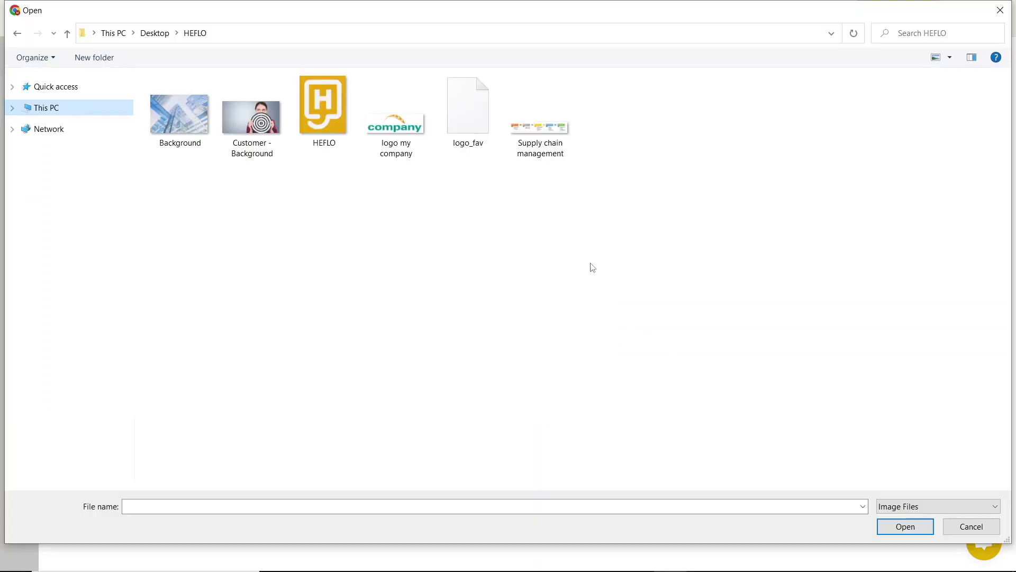
left_click(191, 135)
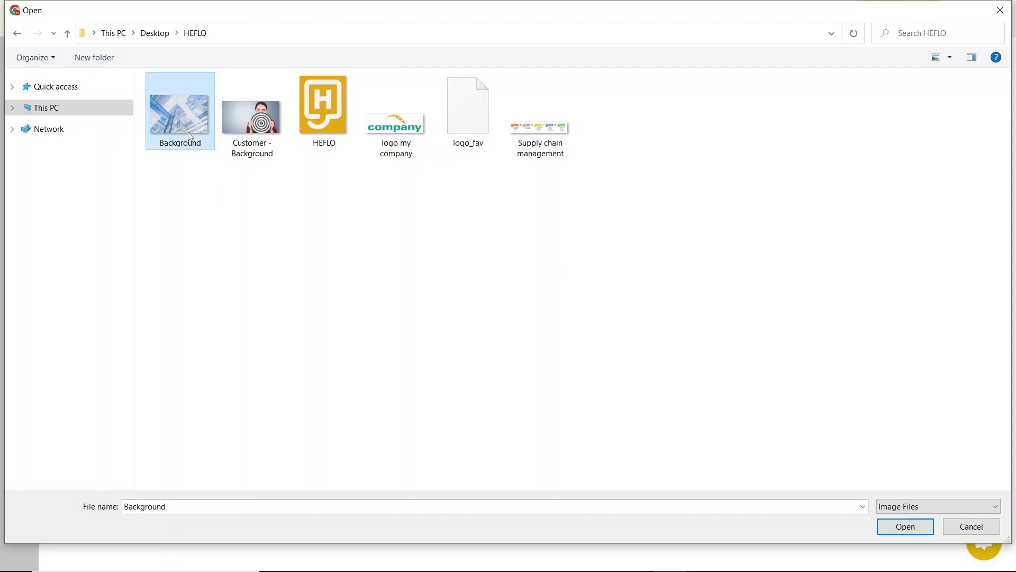
left_click(905, 524)
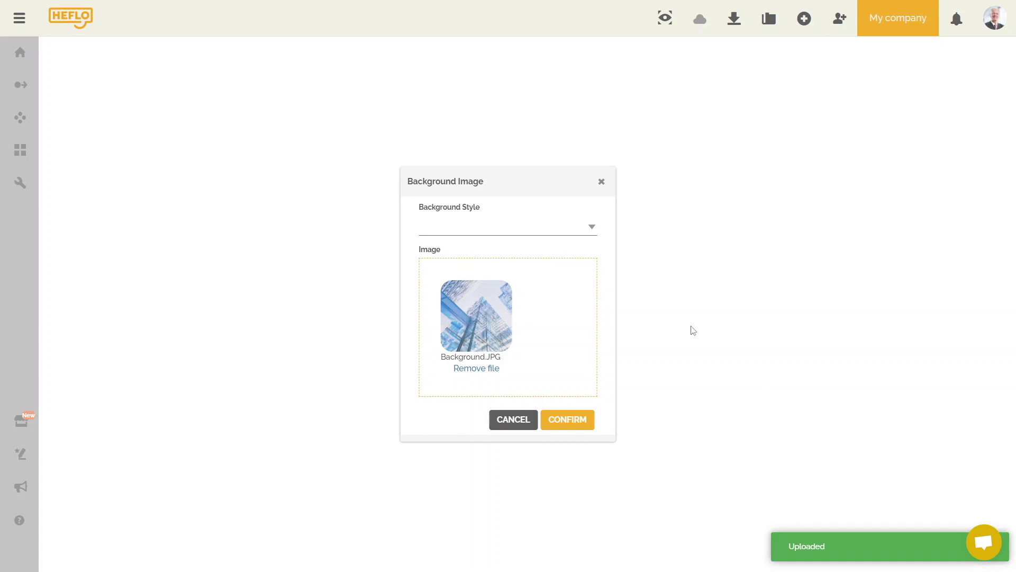
left_click(591, 228)
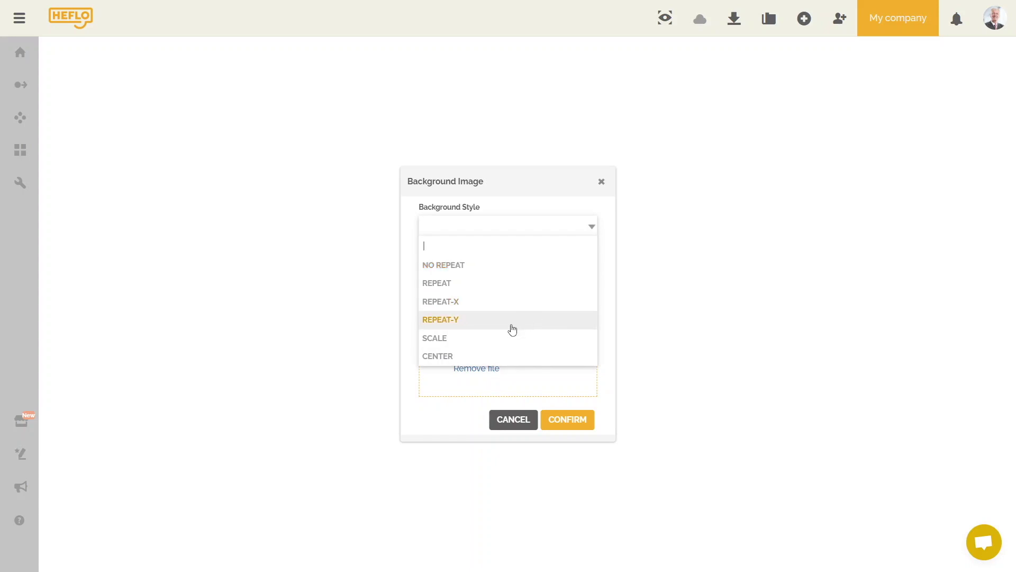
left_click(466, 344)
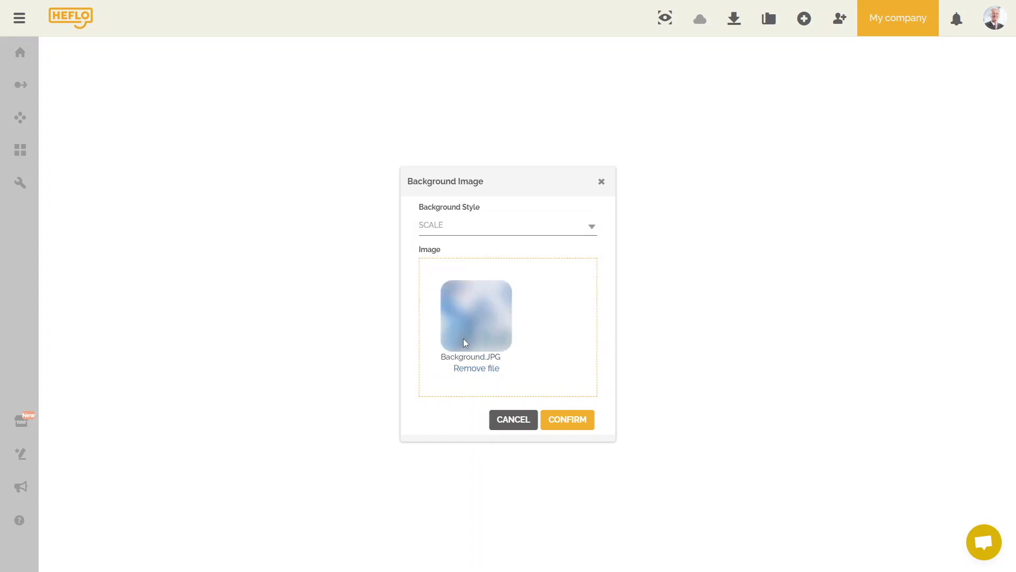
left_click(580, 418)
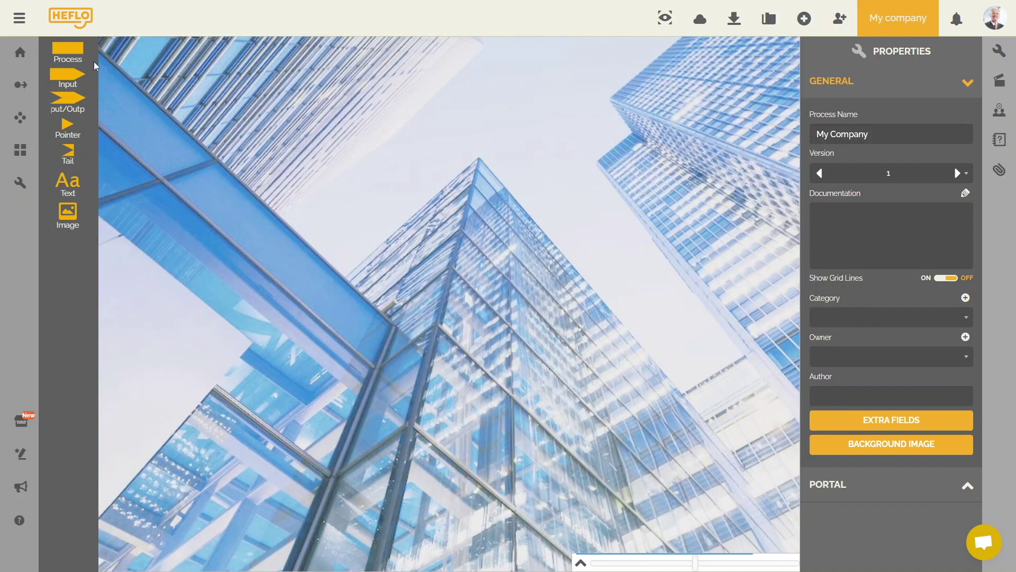
- Place a Process box on the upper part of the canvas, enlarge it, and add a wider copy beside it in line
left_click_drag(72, 49, 233, 124)
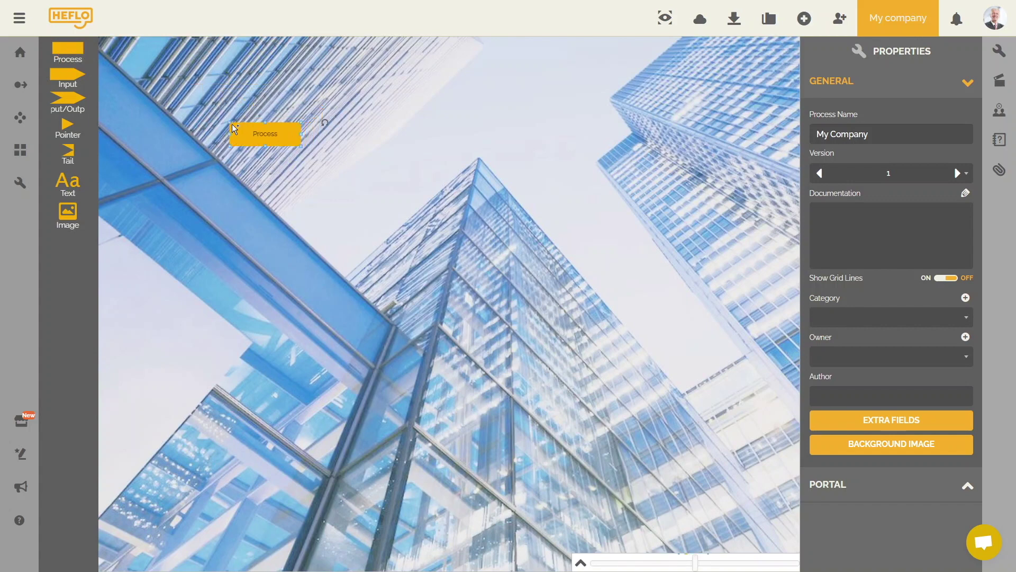
left_click_drag(305, 146, 327, 162)
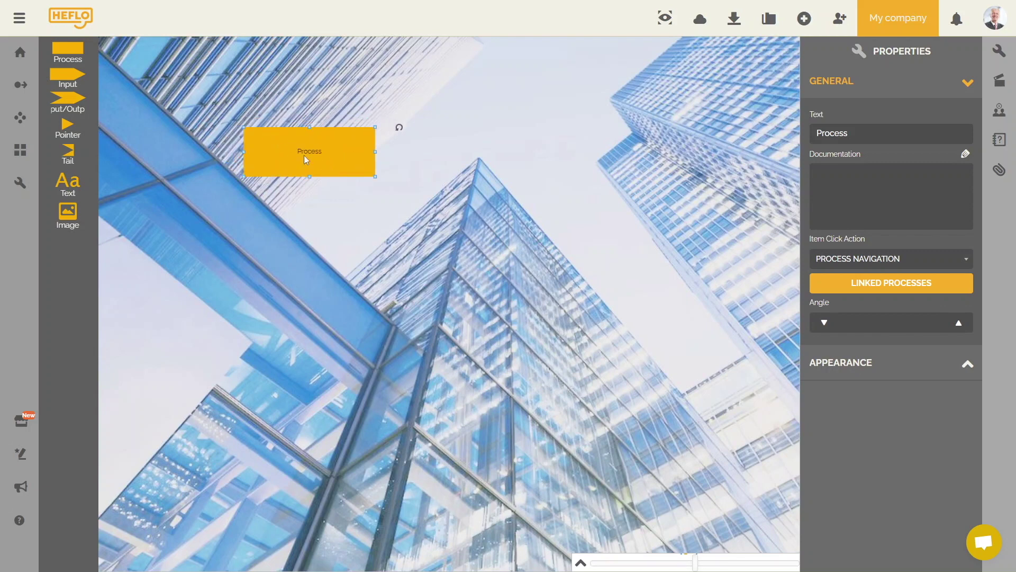
key("ctrl+c")
key("ctrl+v")
left_click_drag(304, 155, 448, 154)
left_click_drag(454, 150, 450, 151)
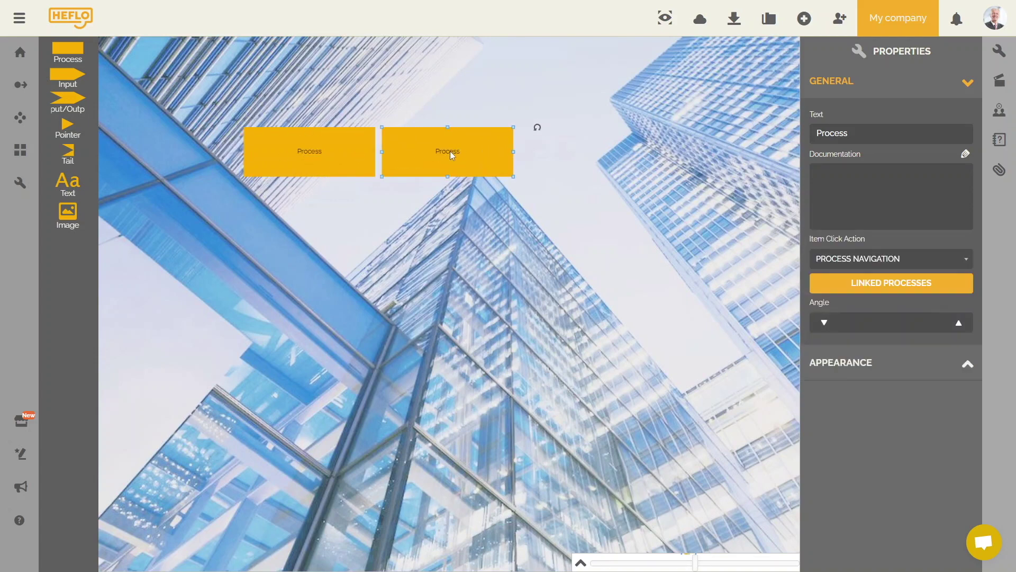
left_click_drag(514, 151, 568, 151)
- Add a Process box spanning the width of the top two boxes and duplicate it into a stack of four beneath them
left_click_drag(68, 50, 243, 186)
left_click_drag(422, 222, 567, 233)
key("ctrl+c")
key("ctrl+v")
left_click_drag(414, 214, 408, 367)
key("ctrl+c")
key("ctrl+v")
key("ctrl+c")
key("ctrl+v")
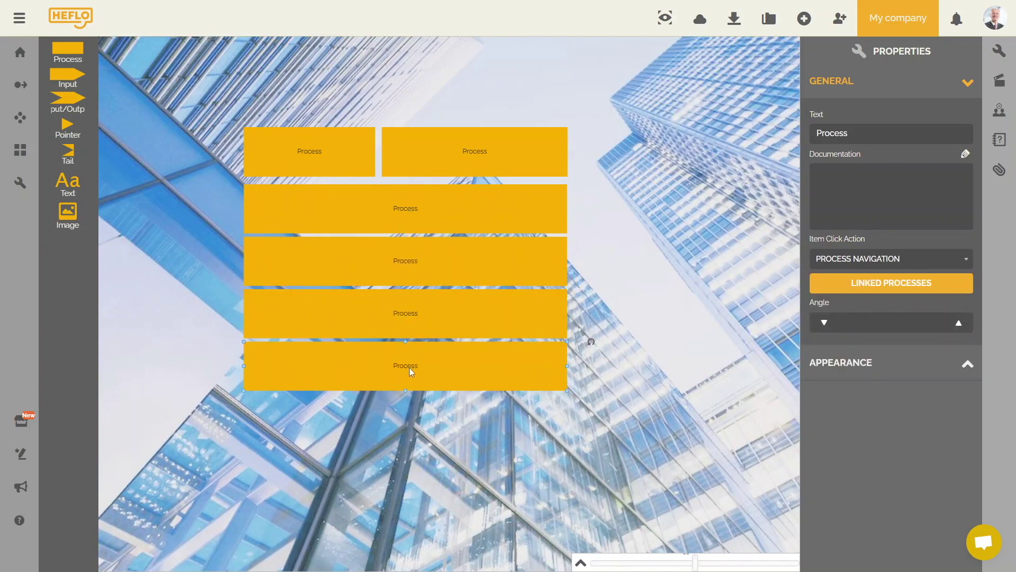
- Add a tall Process box beneath the stacked wide boxes and duplicate it into a row of four equal boxes
key("ctrl+c")
key("ctrl+v")
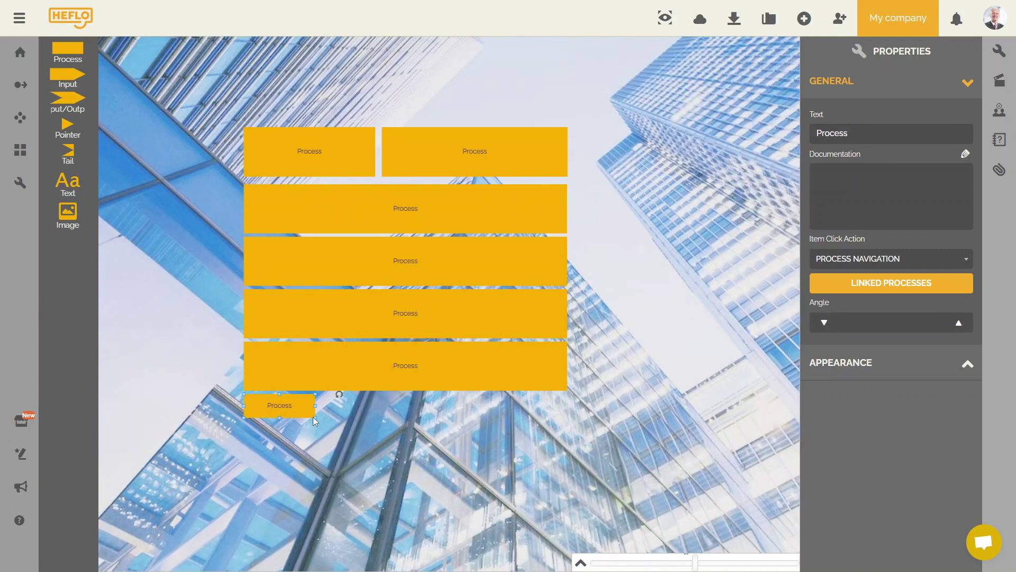
left_click_drag(315, 417, 340, 502)
key("ctrl+c")
key("ctrl+v")
left_click_drag(323, 466, 600, 449)
key("ctrl+c")
key("ctrl+v")
key("ctrl+c")
key("ctrl+v")
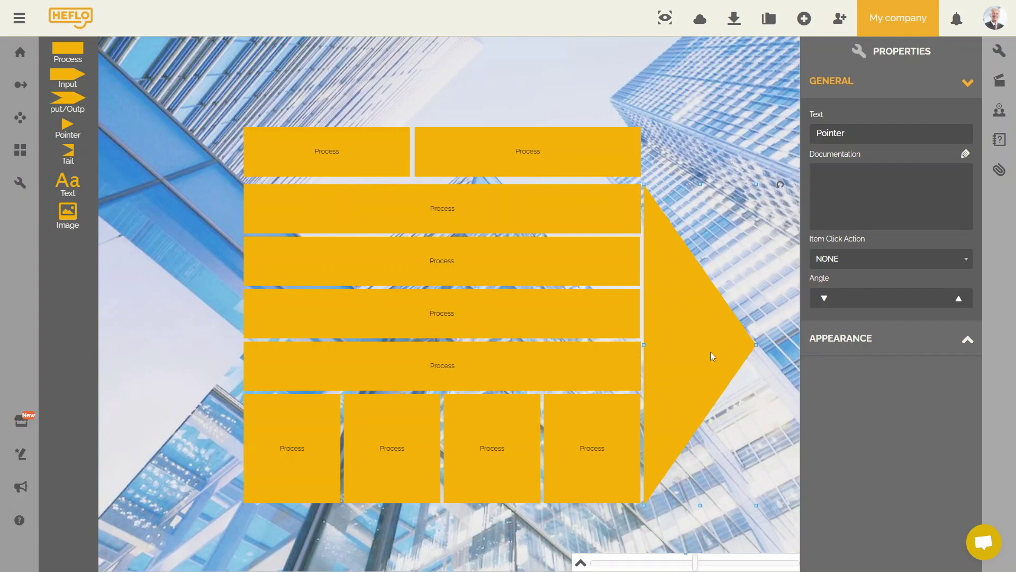
- Label the first box of the top row WELCOME and the wider box beside it Documentation
left_click(326, 152)
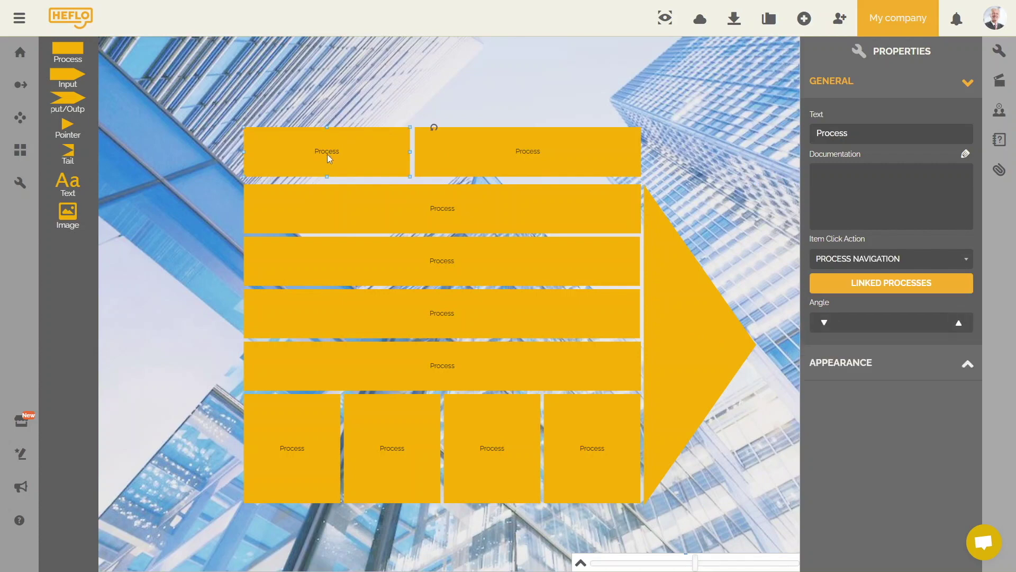
double_click(327, 154)
type("WELCOME")
key("Return")
left_click(541, 154)
left_click_drag(849, 133, 803, 136)
type("Documentation")
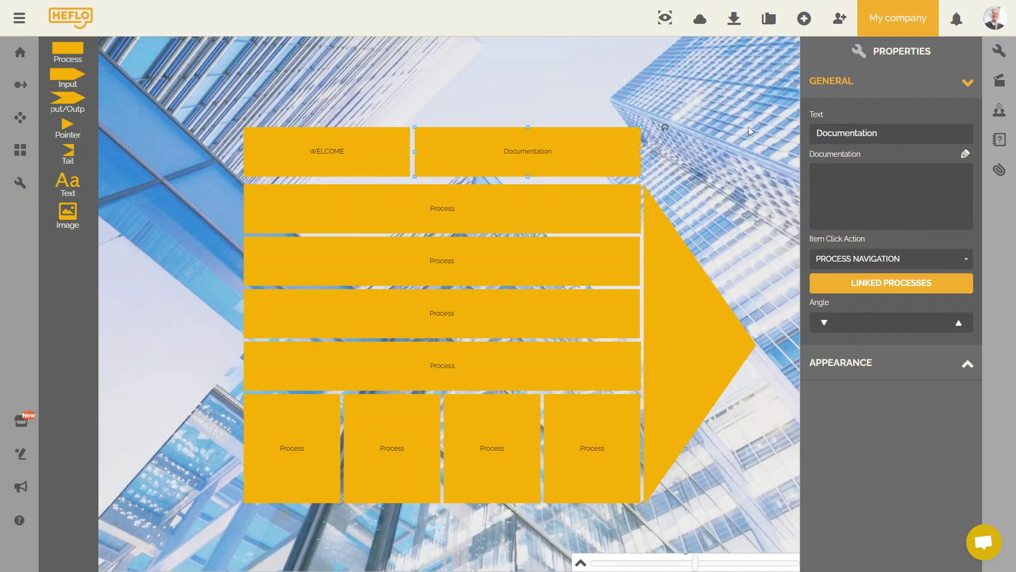
left_click(733, 86)
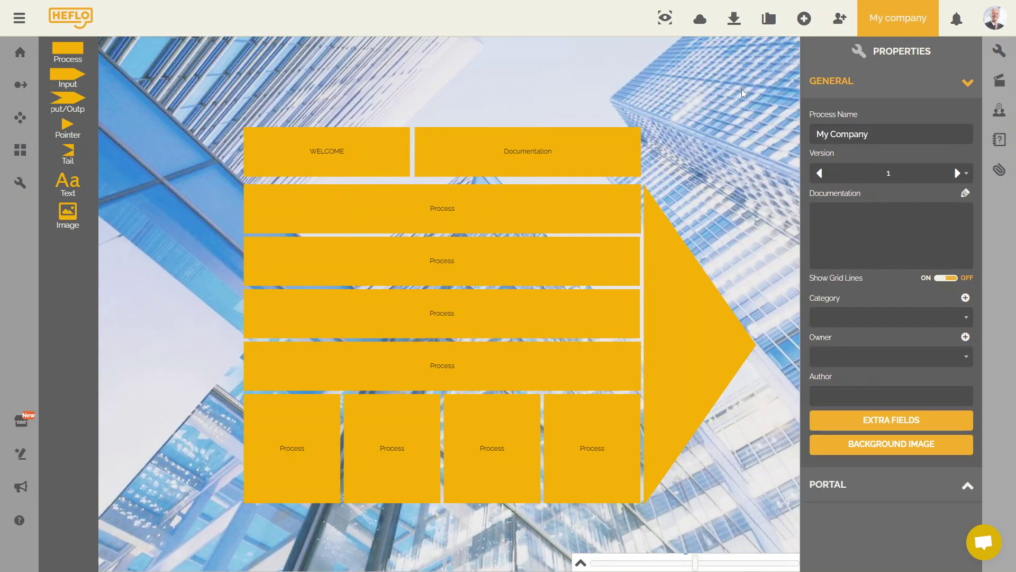
- Give the WELCOME box a grey #9E9E9E background and set its font size to 40
left_click(337, 149)
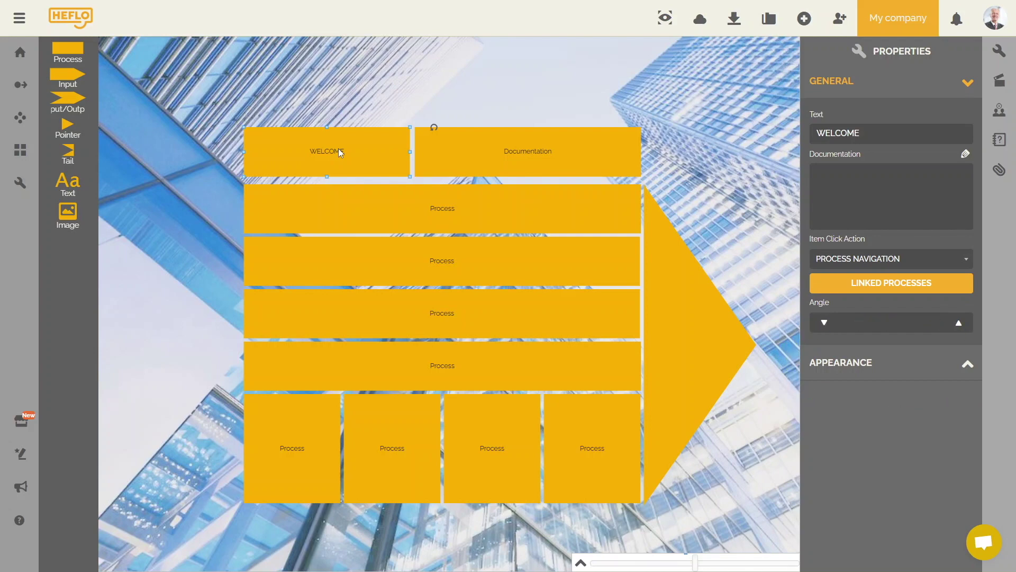
left_click(844, 362)
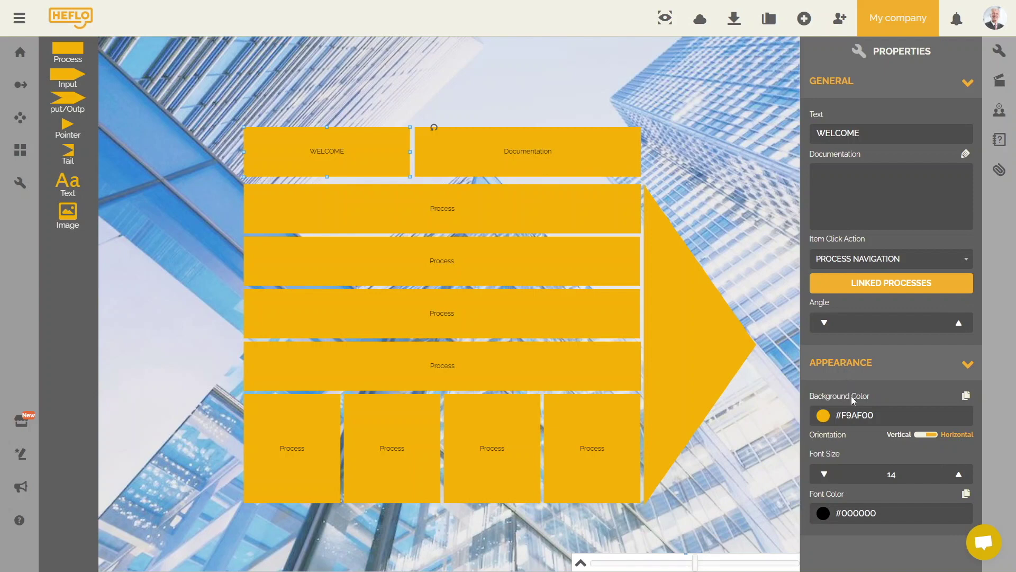
left_click(856, 419)
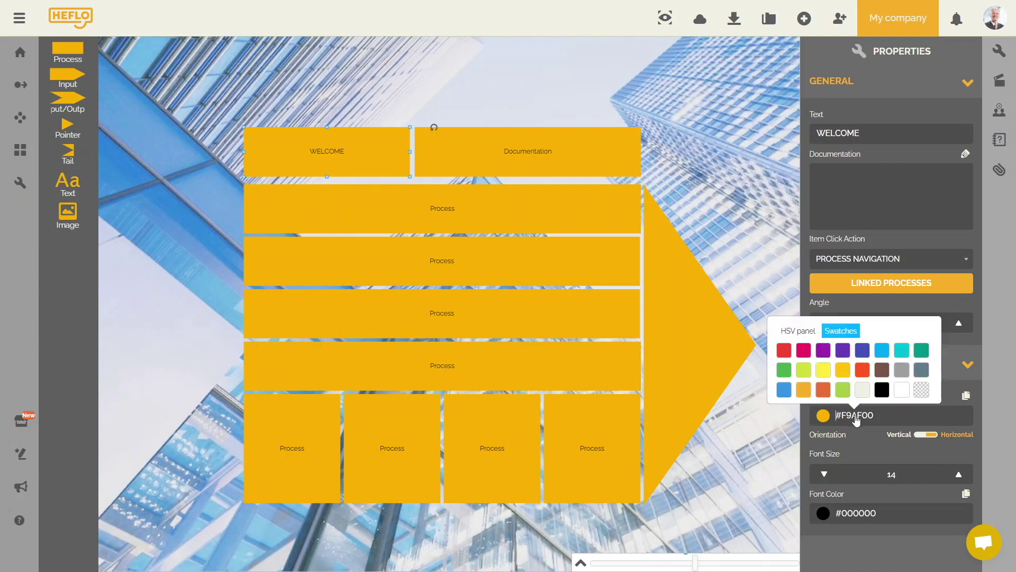
left_click(901, 370)
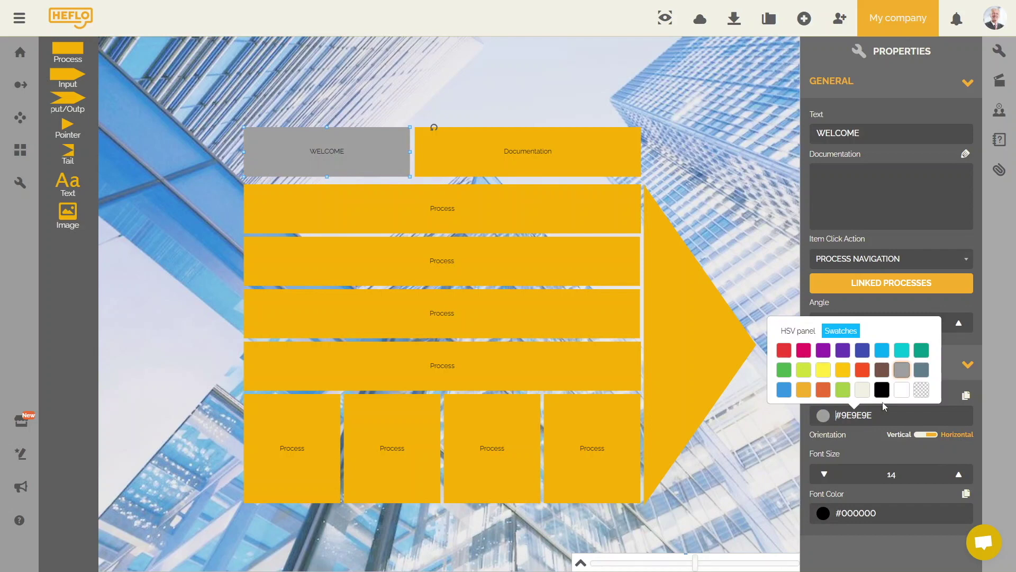
double_click(889, 474)
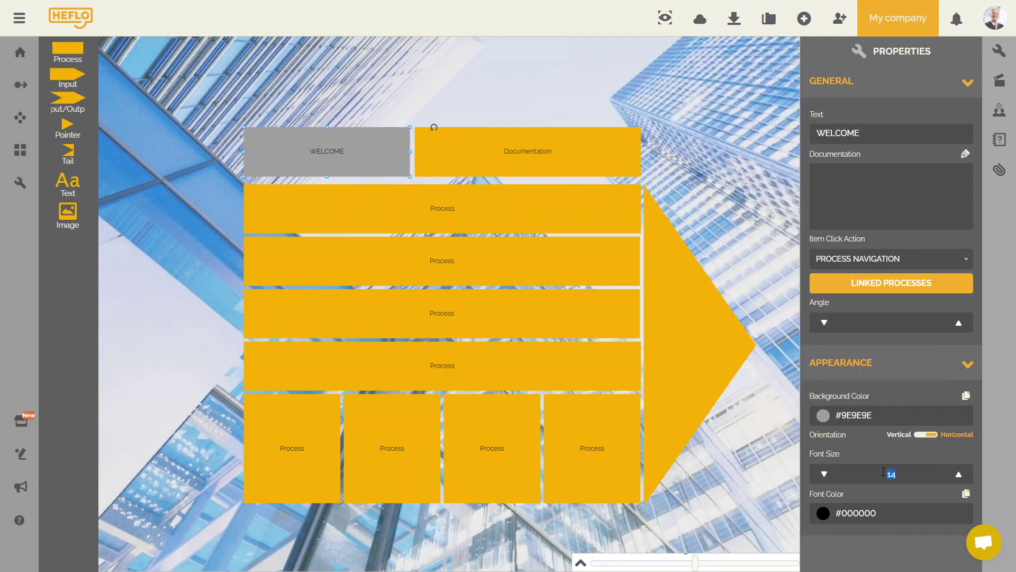
type("40")
left_click(780, 429)
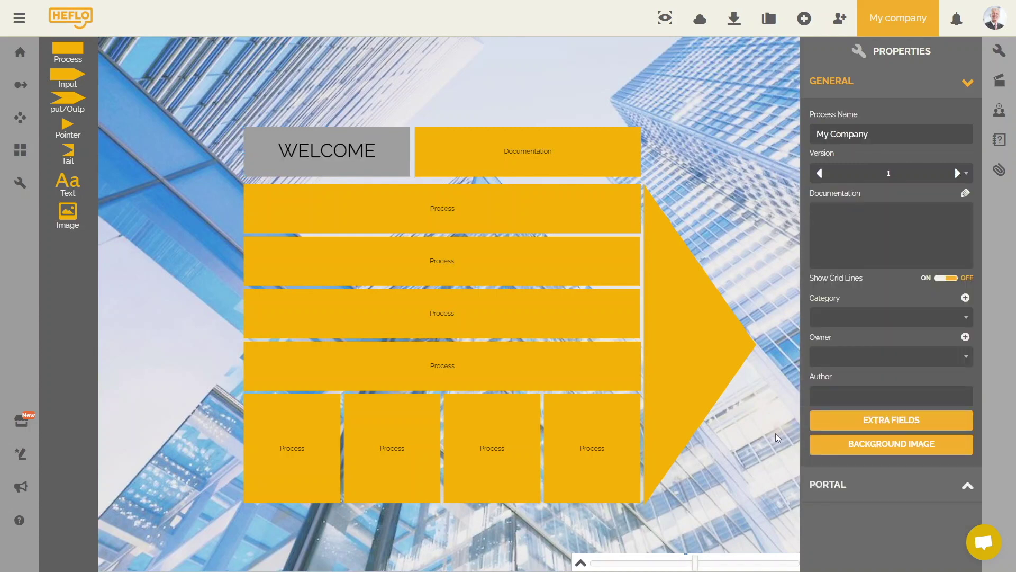
- Give the Documentation box an orange #F06F34 background and set its font size to 40
left_click(579, 146)
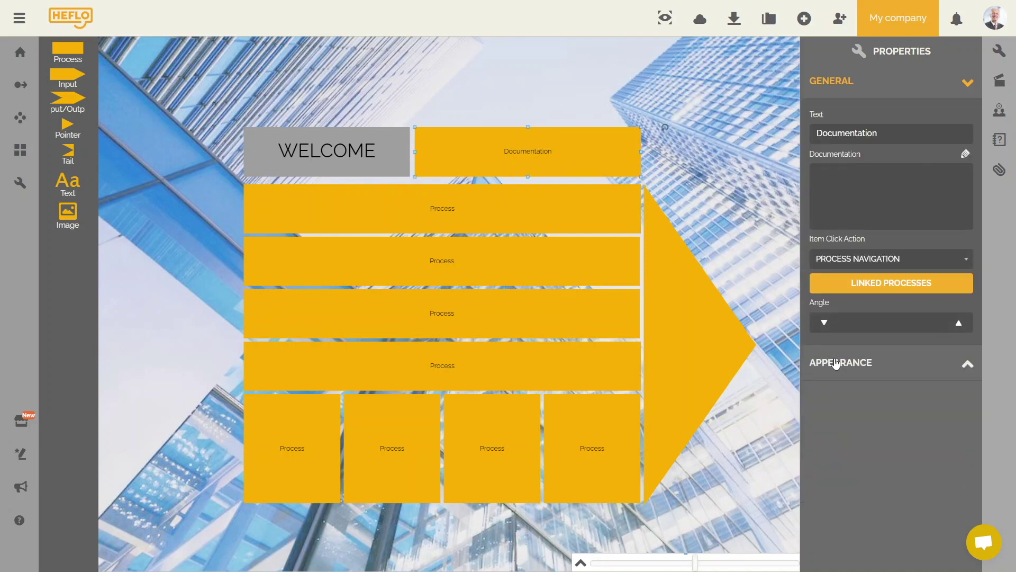
left_click(835, 363)
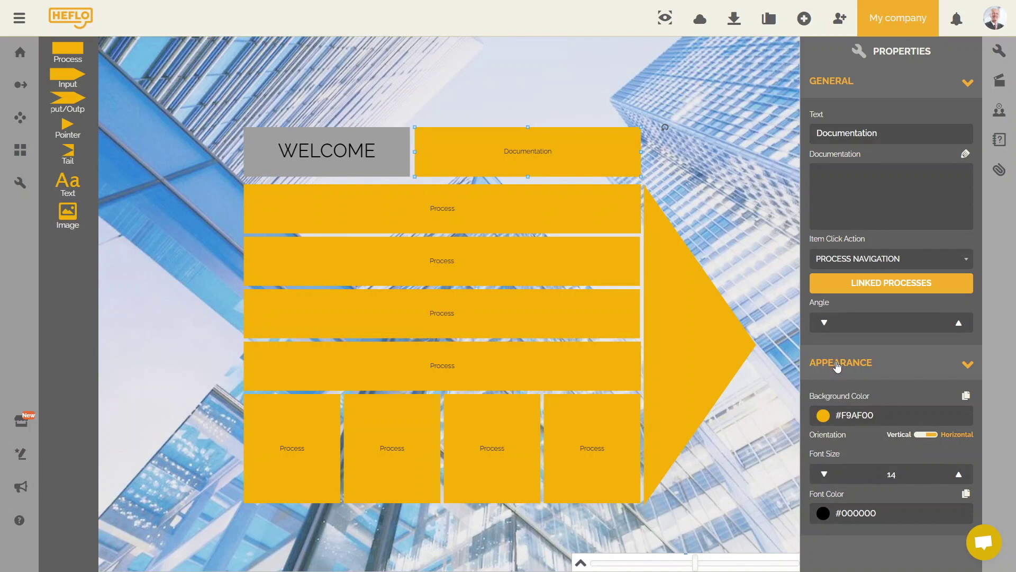
left_click(861, 416)
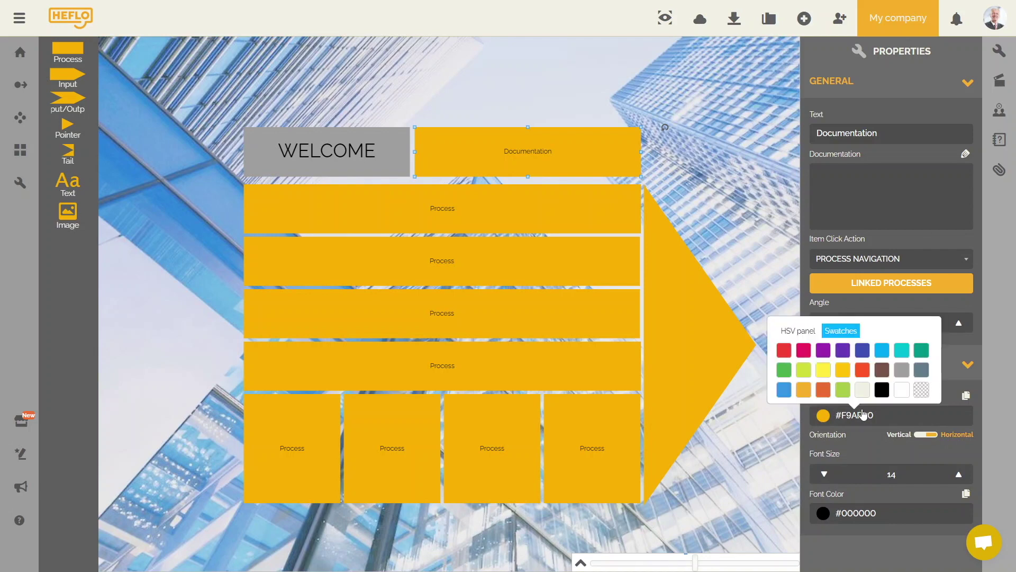
left_click(862, 371)
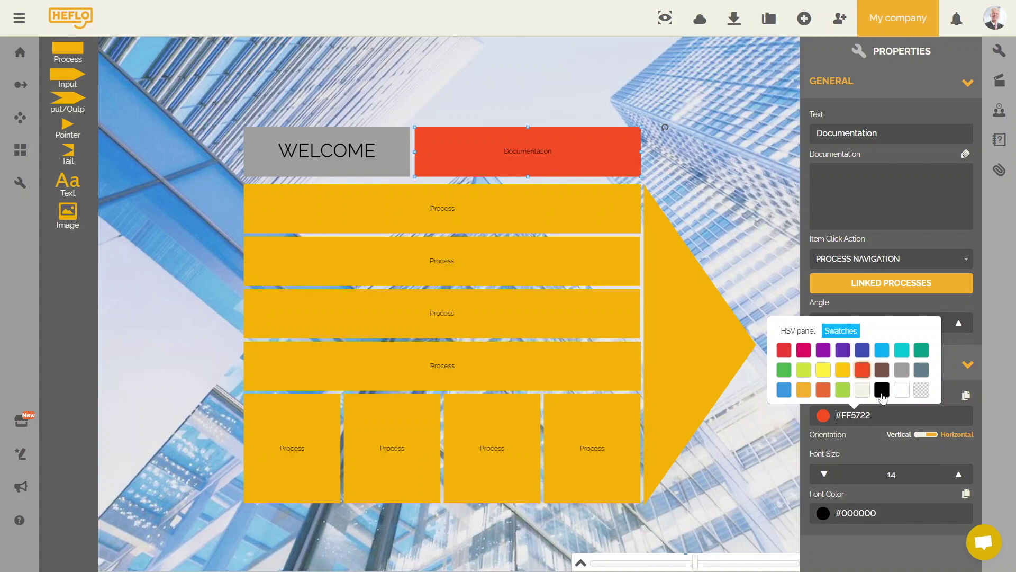
left_click(824, 393)
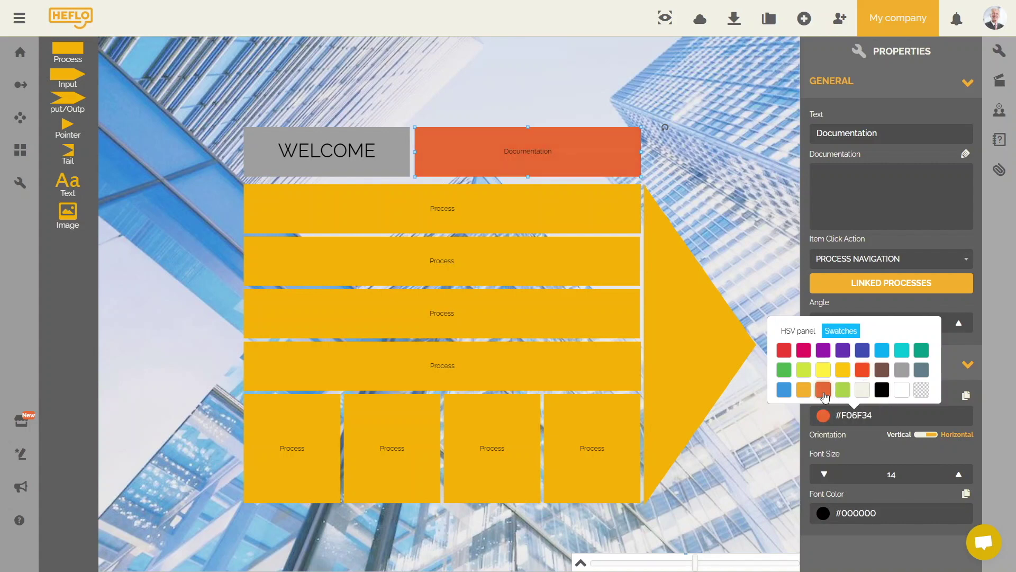
left_click(874, 438)
double_click(890, 473)
type("40")
left_click(872, 452)
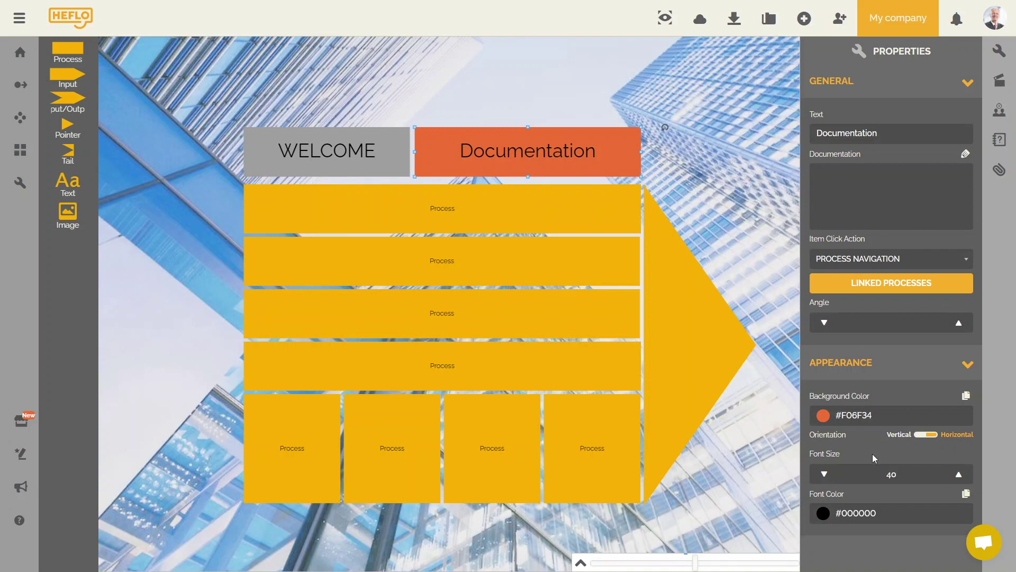
- Label the four stacked wide boxes Administration, Finance, Human Resources and Information Technology from top to bottom
left_click(512, 214)
double_click(448, 207)
type("Administration")
double_click(441, 262)
type("Finance")
left_click(442, 316)
double_click(443, 314)
type("Human Resources")
double_click(446, 365)
type("Information Technology")
left_click(543, 378)
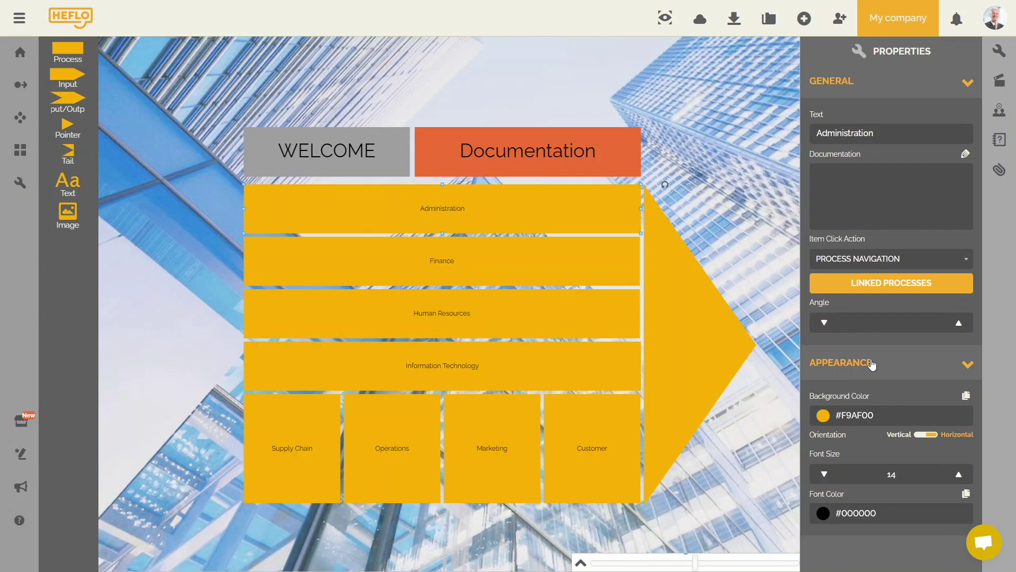
- Give the Administration box a green background and set its font size to 35
left_click(867, 422)
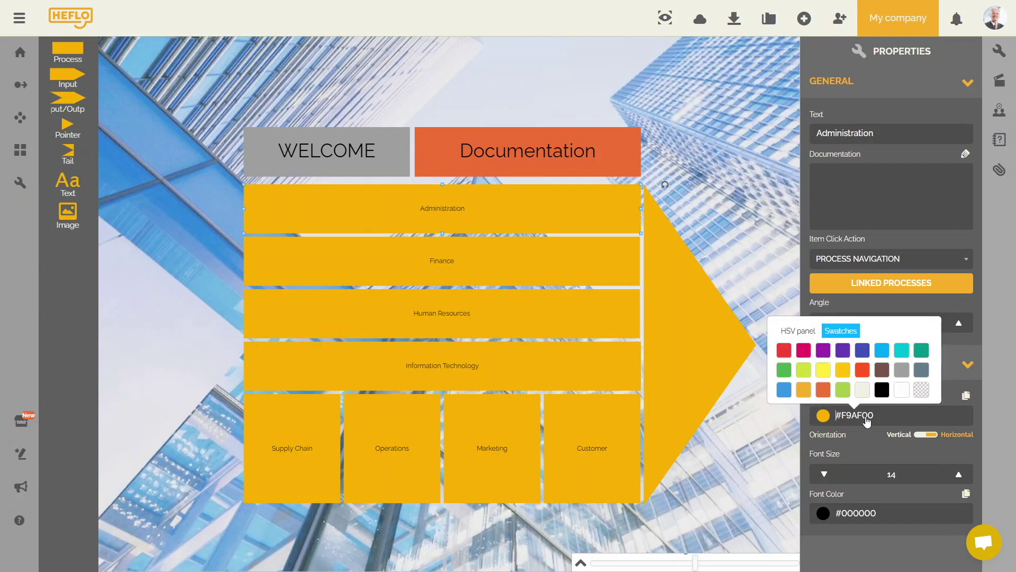
left_click(794, 377)
left_click(883, 473)
type("35")
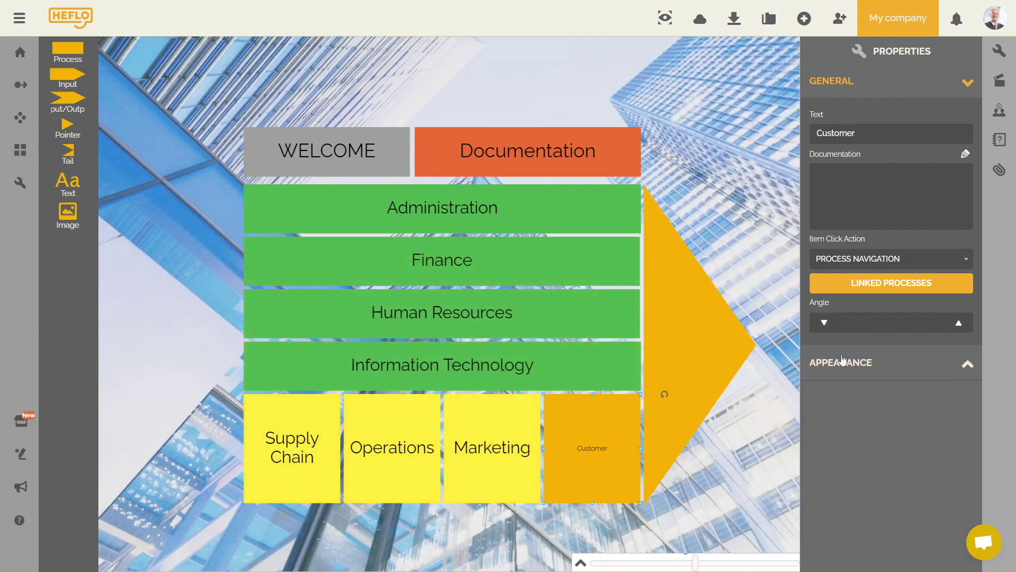
- Give the Customer box a yellow background and set its font size to 35
left_click(842, 362)
left_click(823, 415)
left_click(805, 369)
left_click(891, 474)
type("35")
left_click(765, 460)
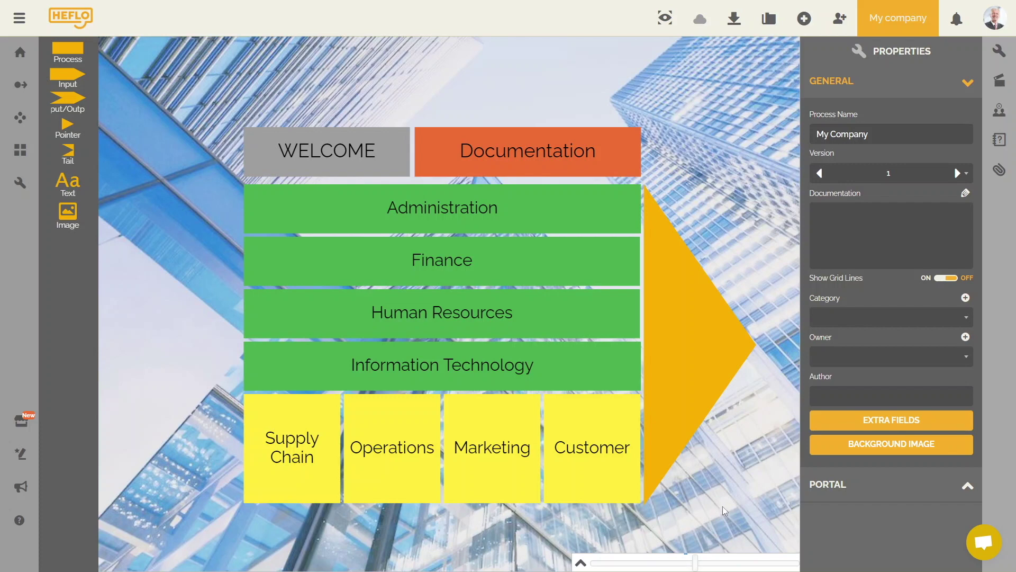
left_click(306, 167)
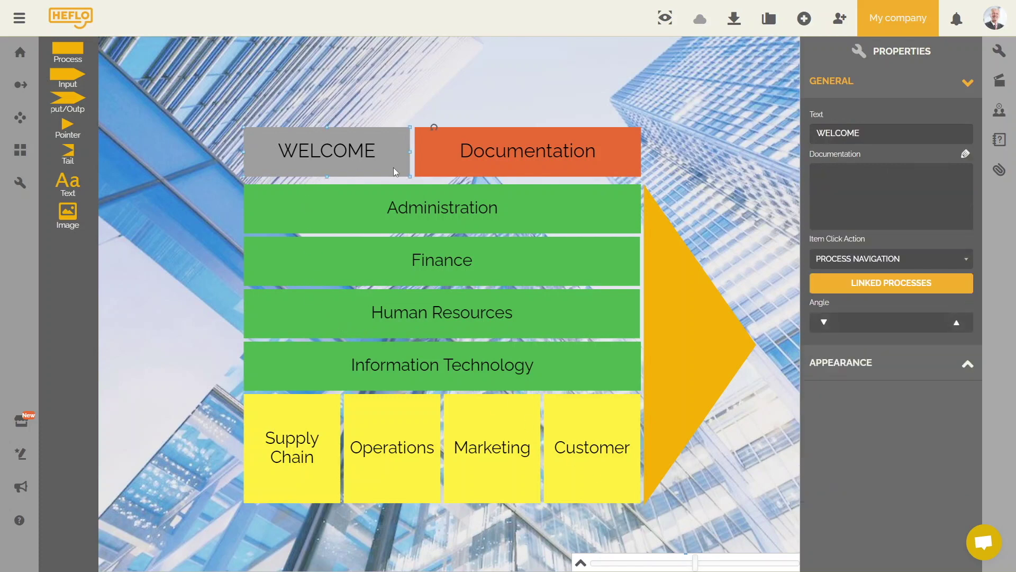
left_click(463, 168)
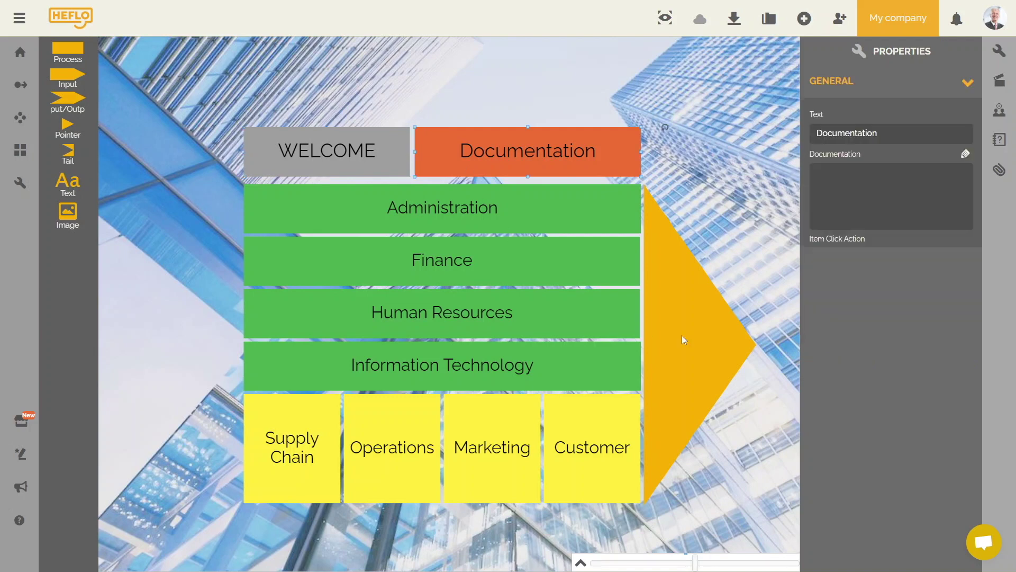
left_click(724, 342)
left_click(736, 100)
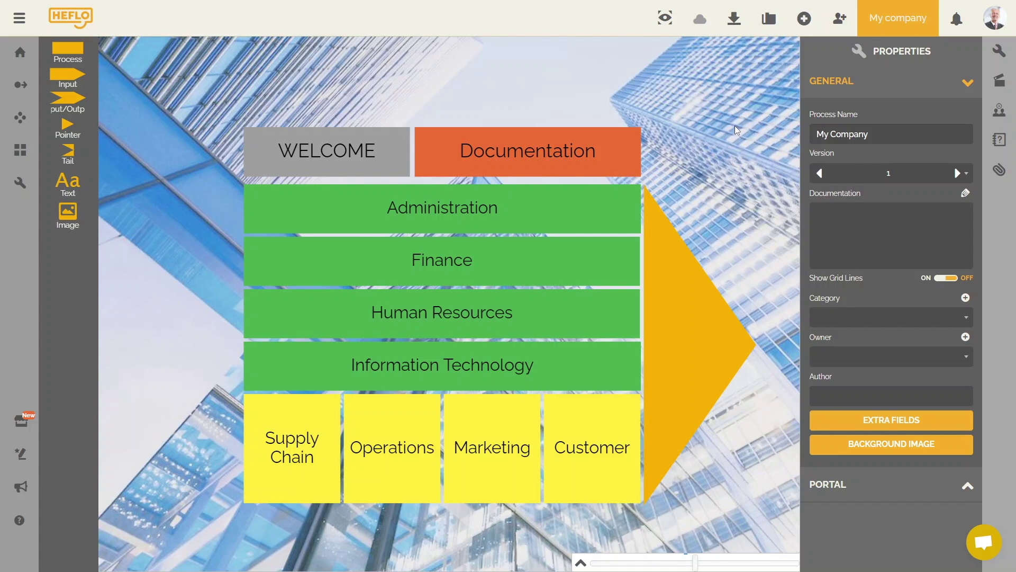
- Set the item click action of the WELCOME box to Show Documentation
left_click(392, 164)
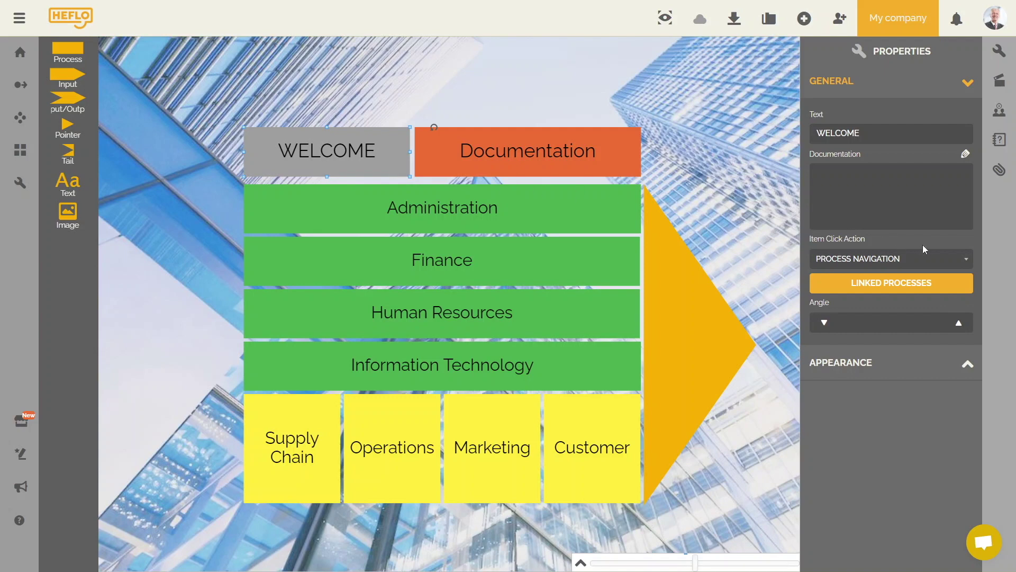
left_click(966, 258)
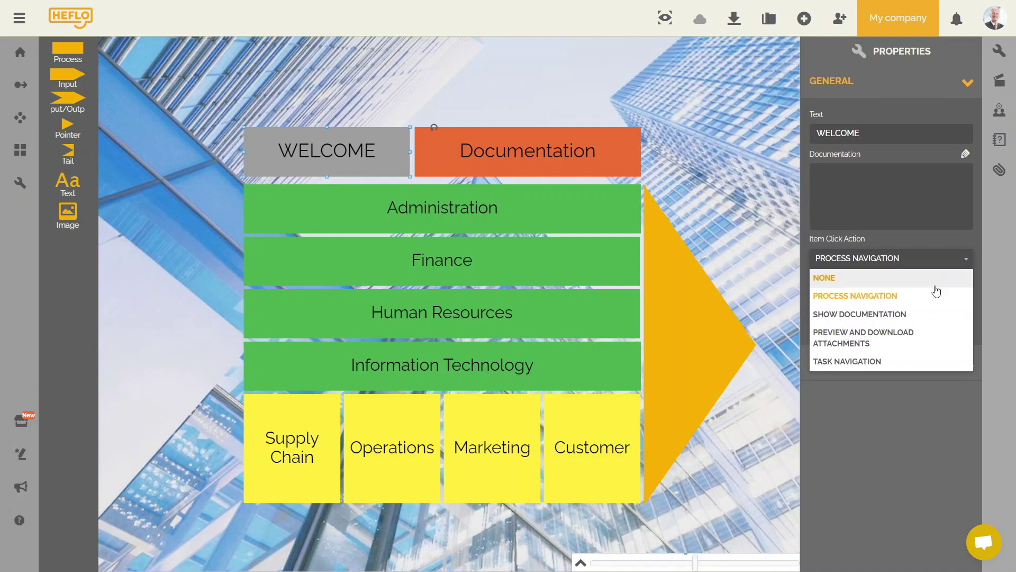
left_click(905, 315)
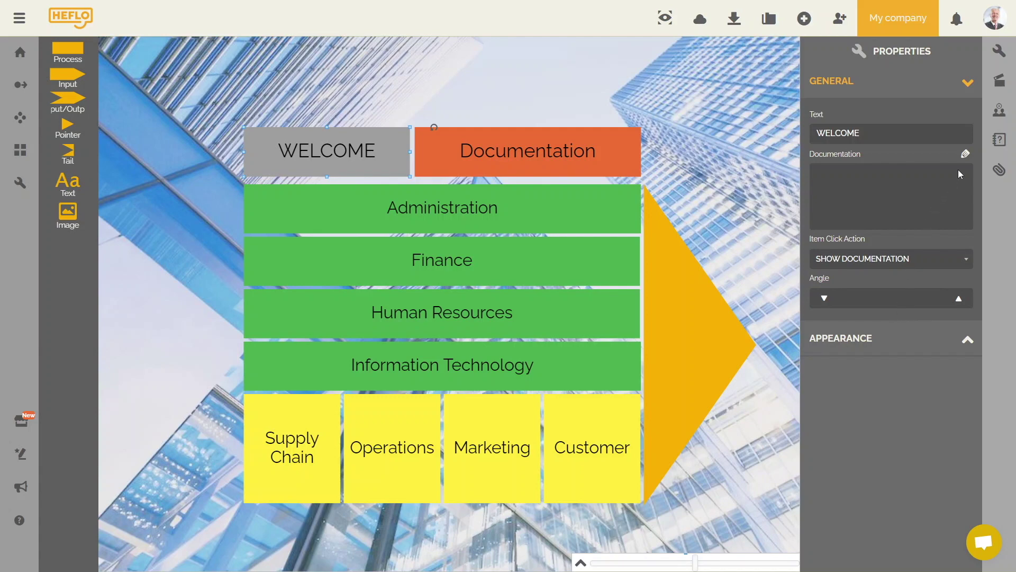
- Write the WELCOME box's documentation with a bold "Welcome to your personalized portal!" heading, an introductory line and an italic bulleted list of customization benefits
left_click(965, 154)
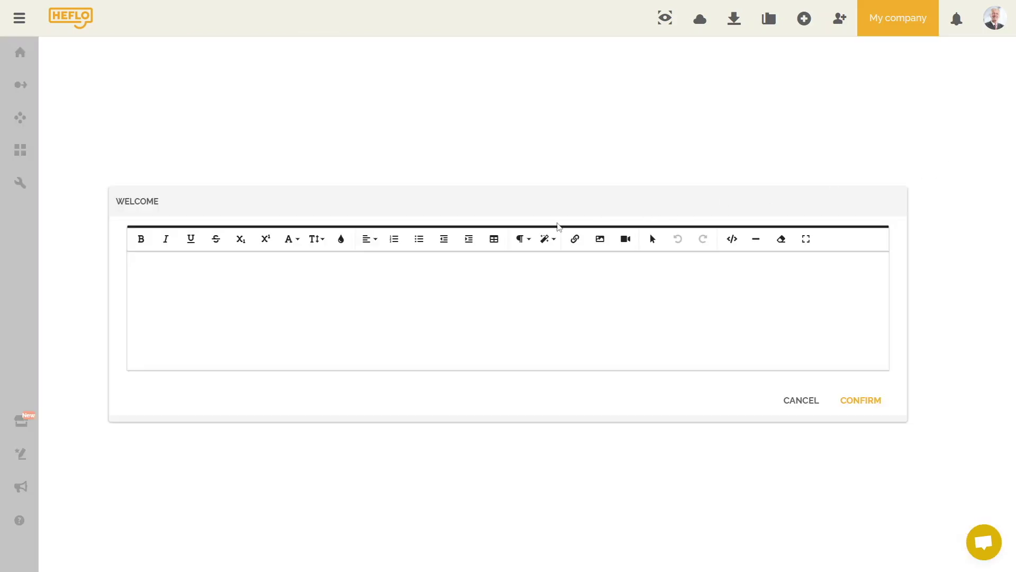
left_click(157, 273)
type("Welcome to your personalized portal!")
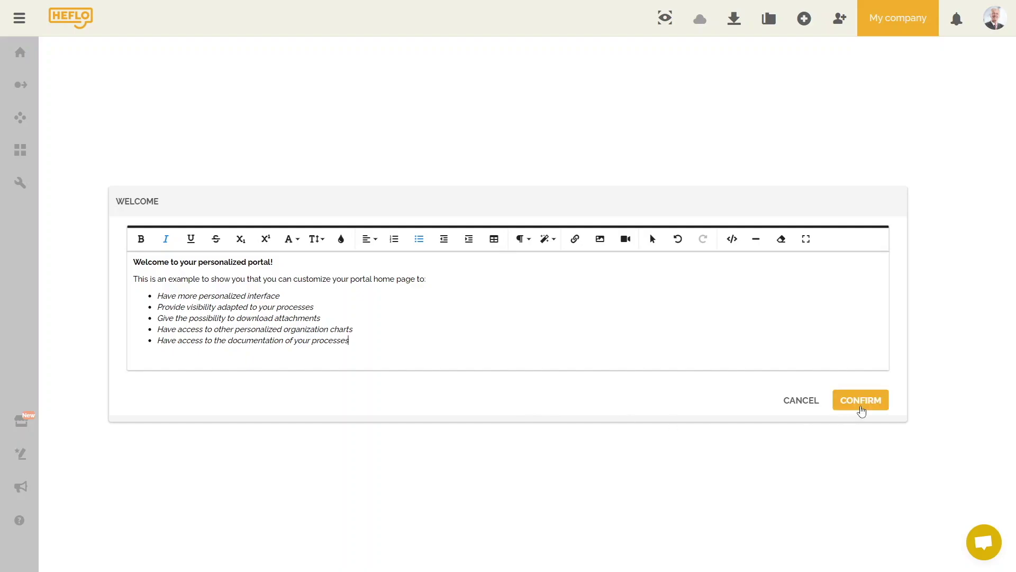
left_click(861, 410)
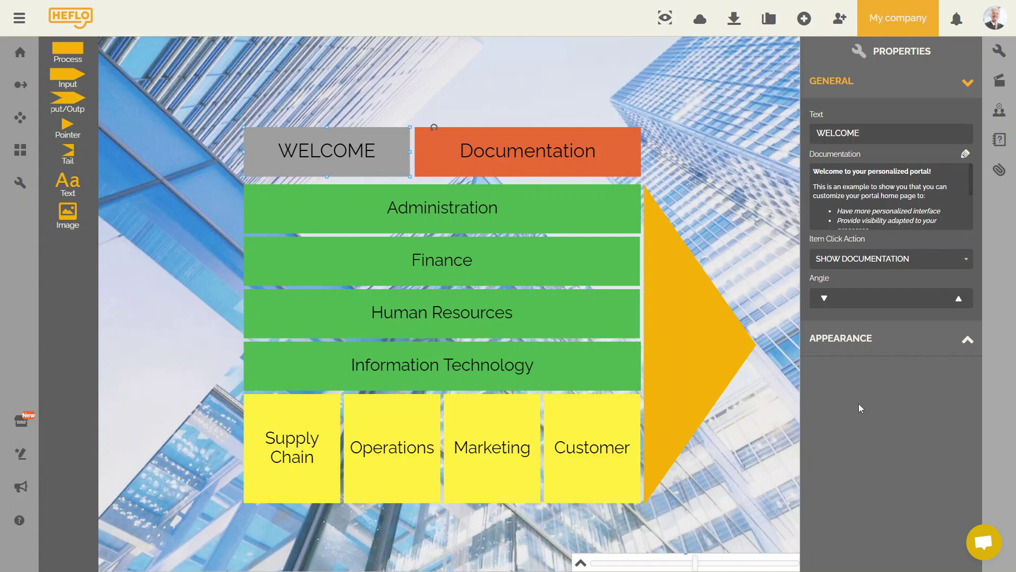
- Set the item click action of the Documentation box to Preview and Download Attachments
left_click(631, 166)
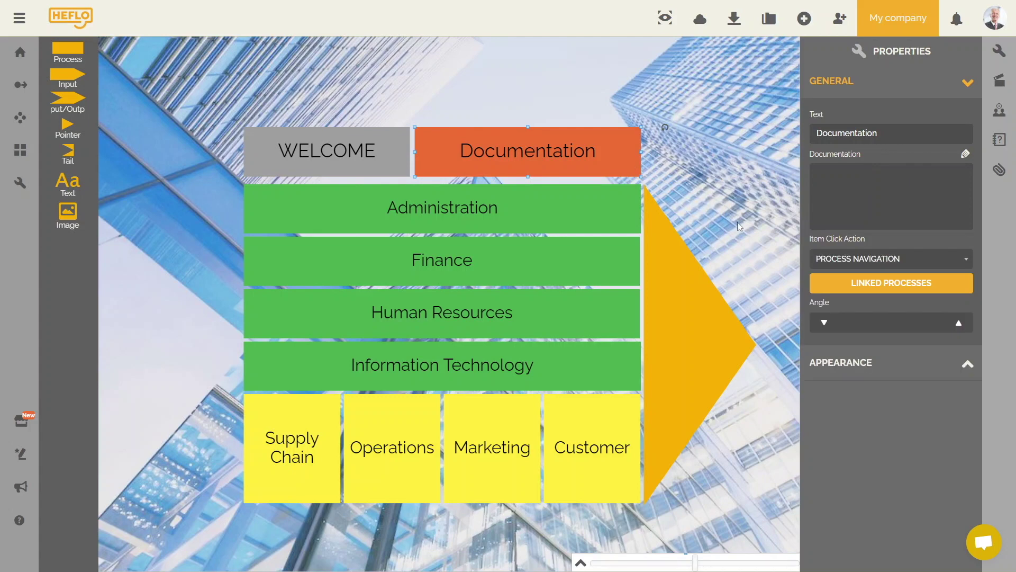
left_click(968, 259)
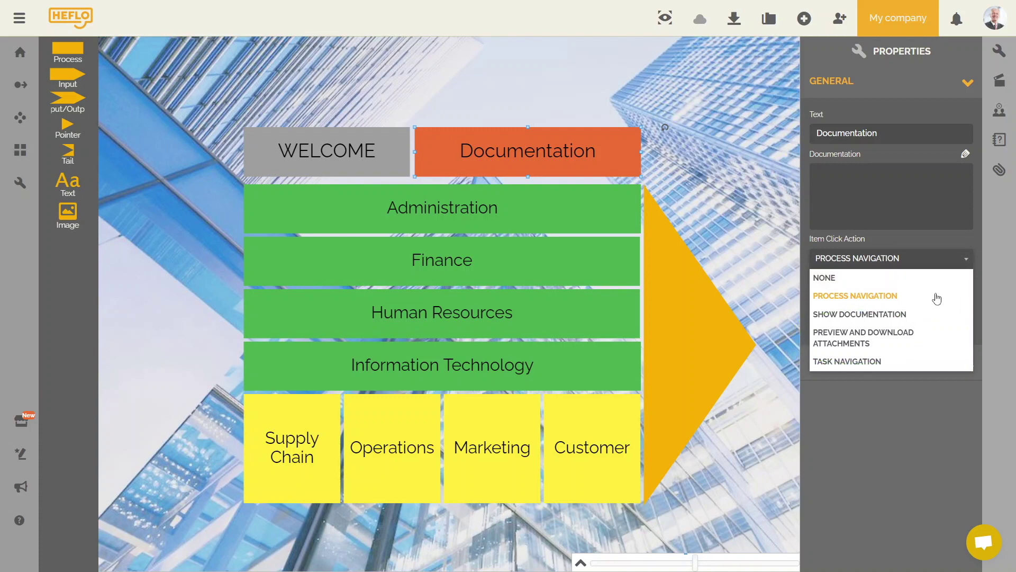
left_click(905, 342)
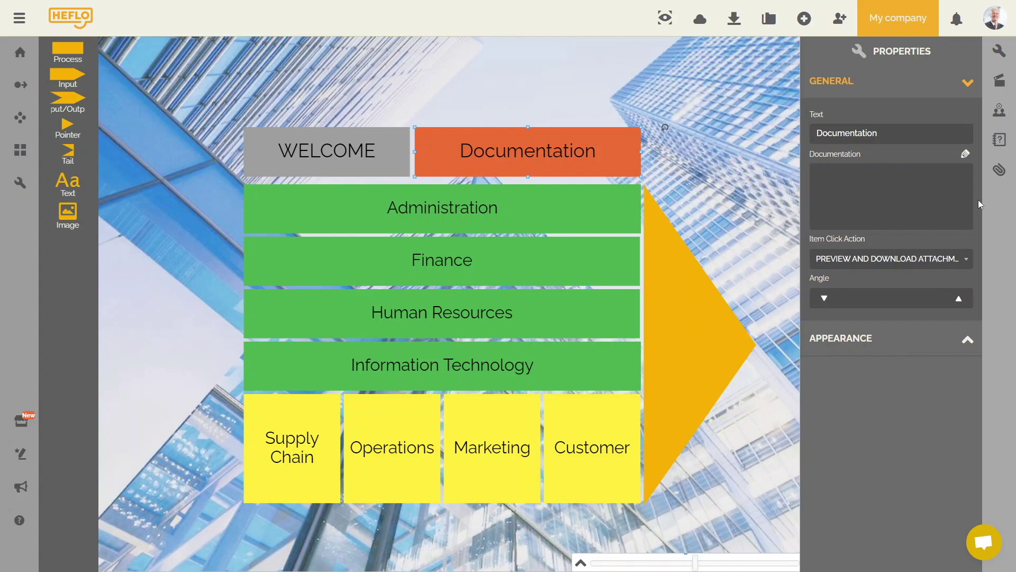
- Attach the files Departments, Internal rules of the company, Organizational chart and Product sheet template to the Documentation box
left_click(999, 179)
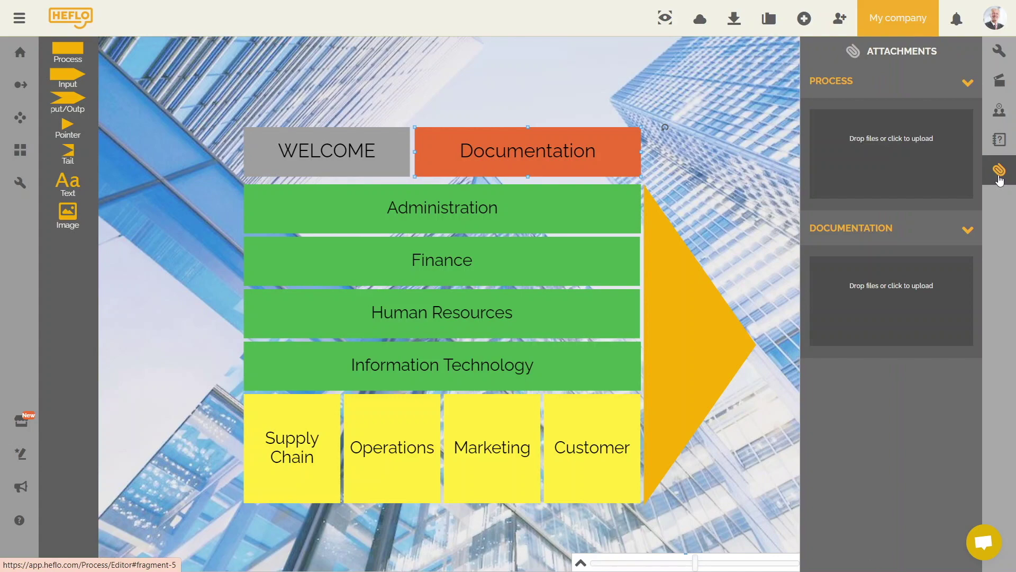
left_click(893, 311)
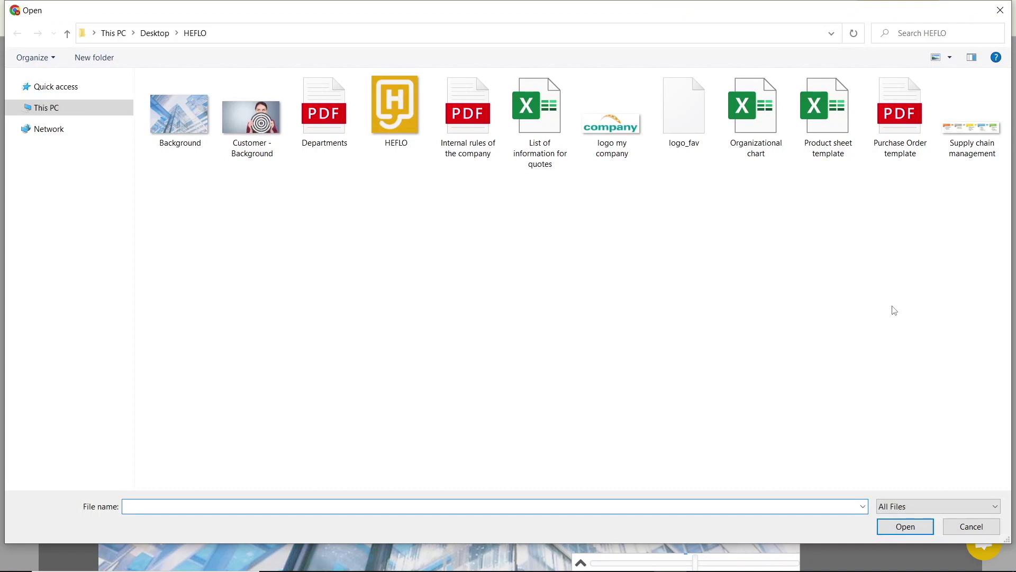
left_click(324, 113)
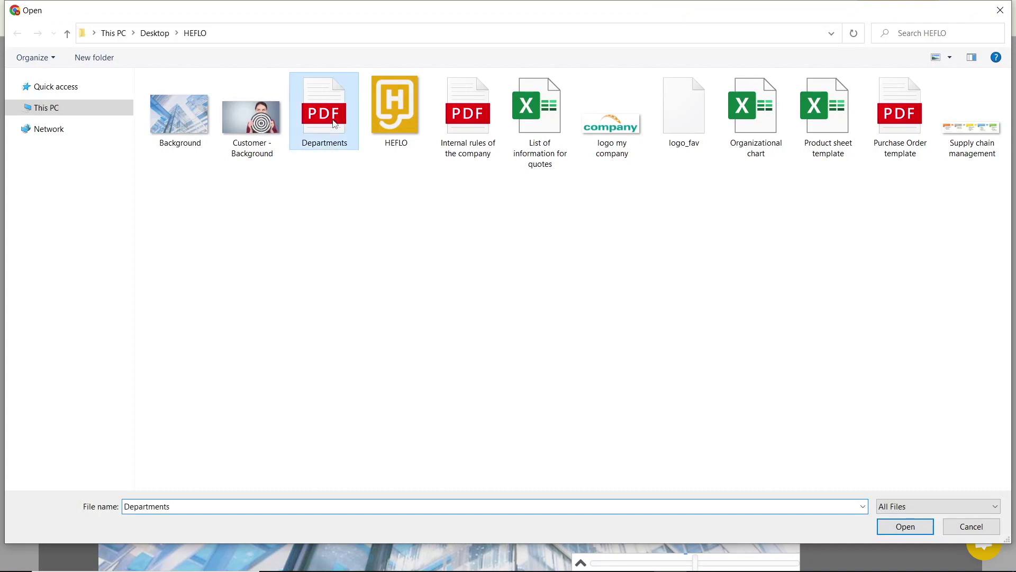
left_click(486, 136, "ctrl")
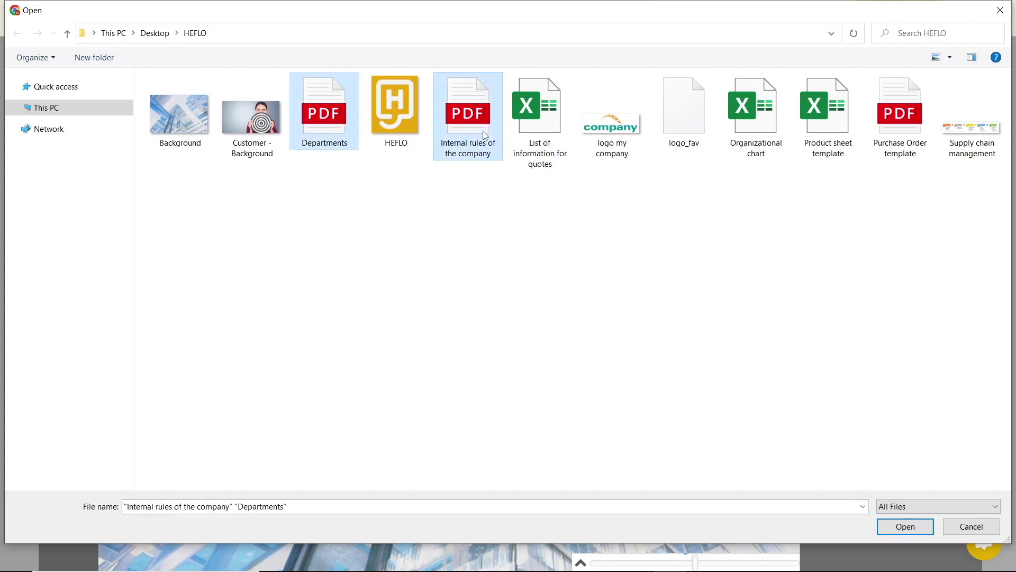
left_click(762, 135, "ctrl")
left_click(816, 137, "ctrl")
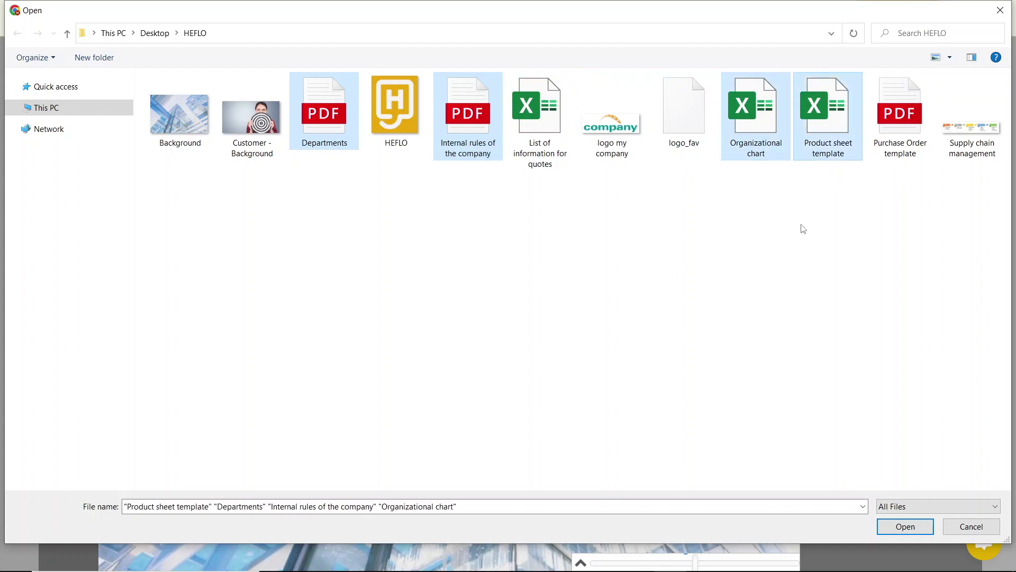
left_click(912, 528)
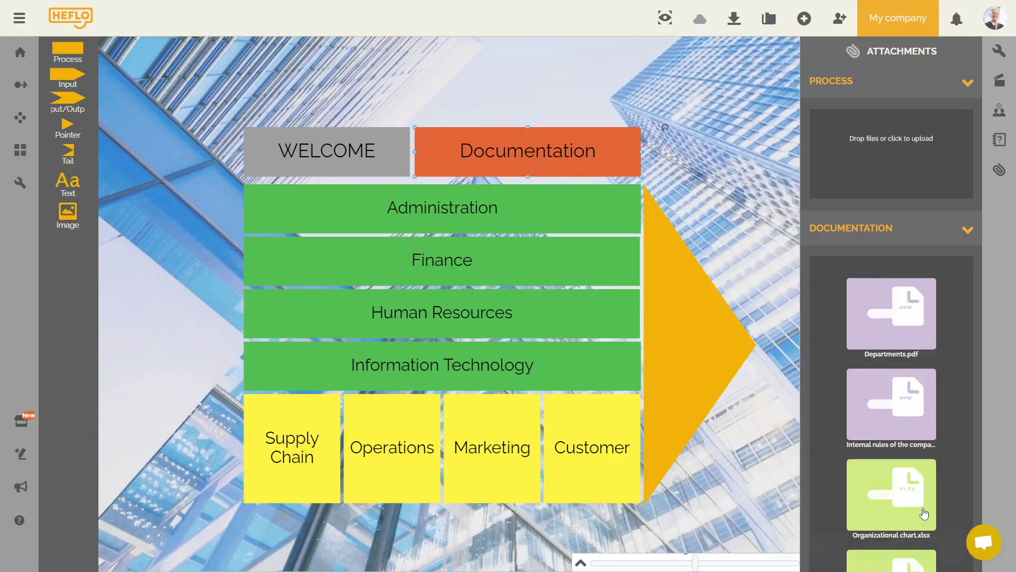
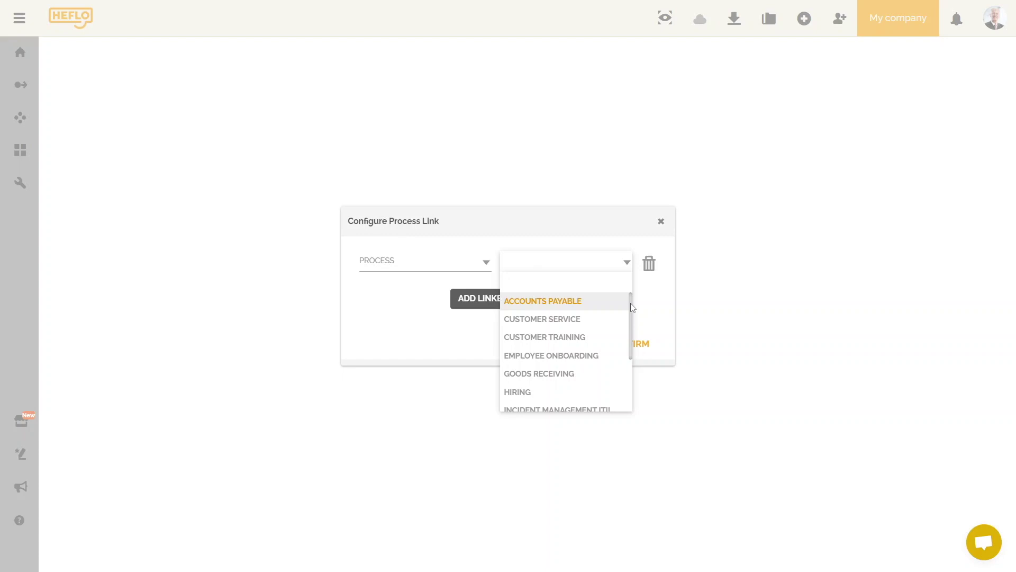
- Choose the Travel Request process as the target of the process link
type("trav")
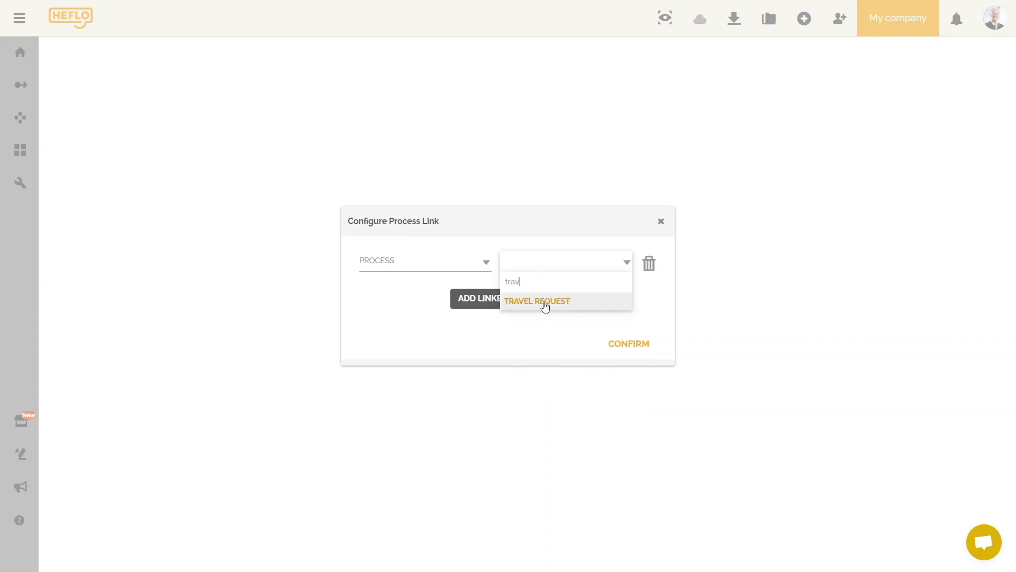
left_click(545, 302)
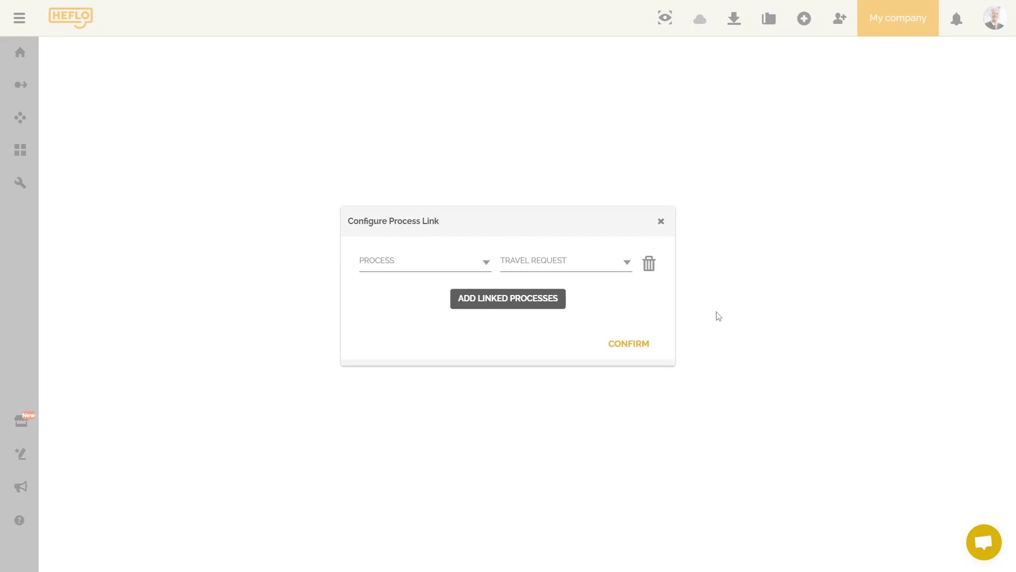
- Change the link type to Category and choose Administration as the linked category
left_click(487, 263)
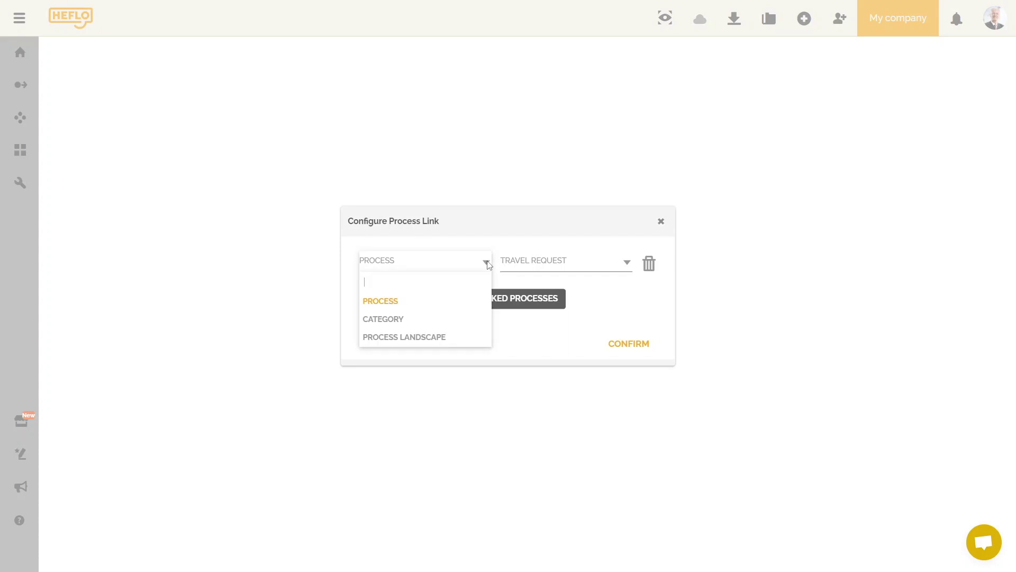
left_click(426, 319)
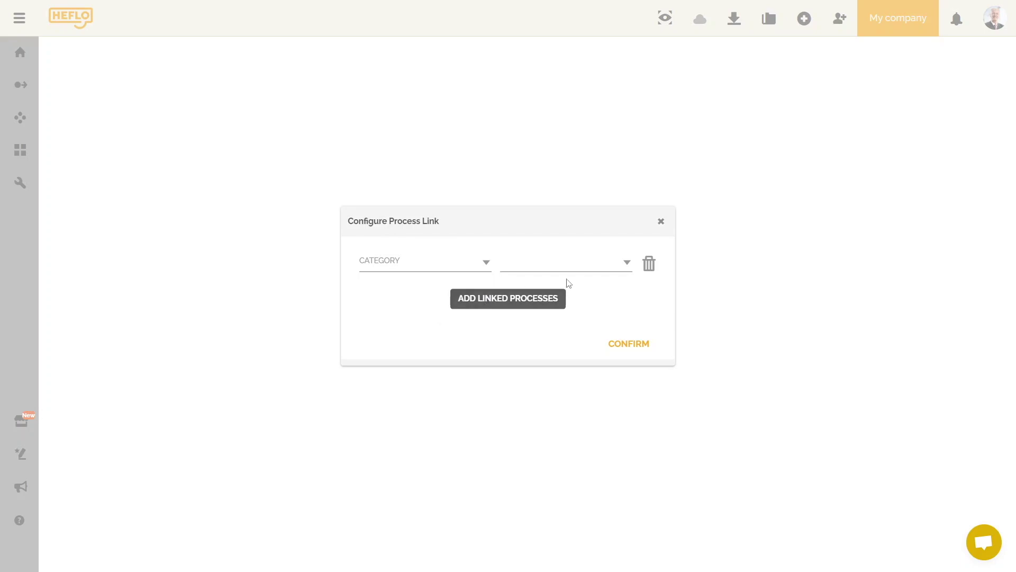
left_click(602, 269)
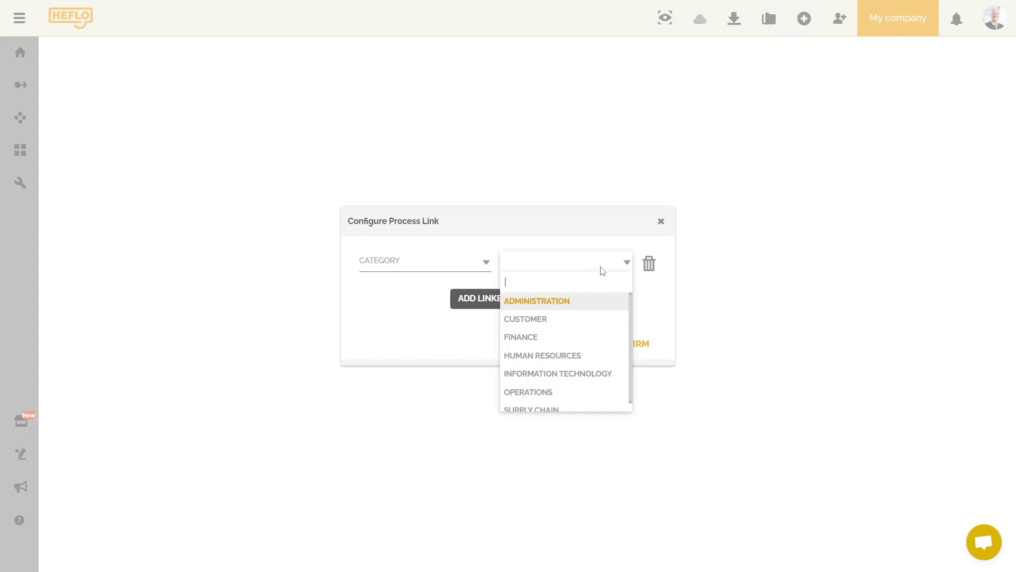
left_click(596, 306)
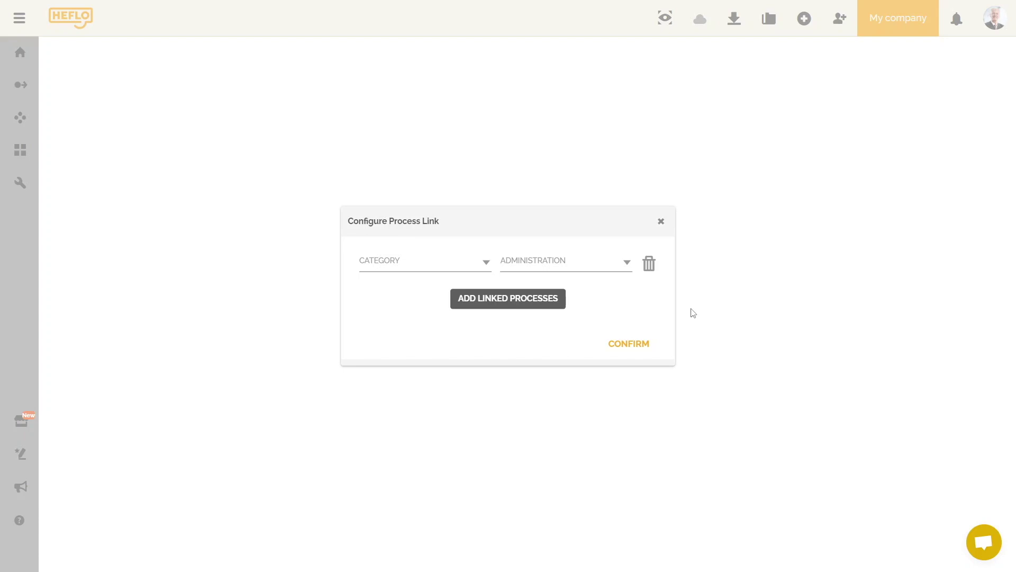
- Try the Process Landscape link type, look through its available targets, and set the link type back to Process
left_click(475, 271)
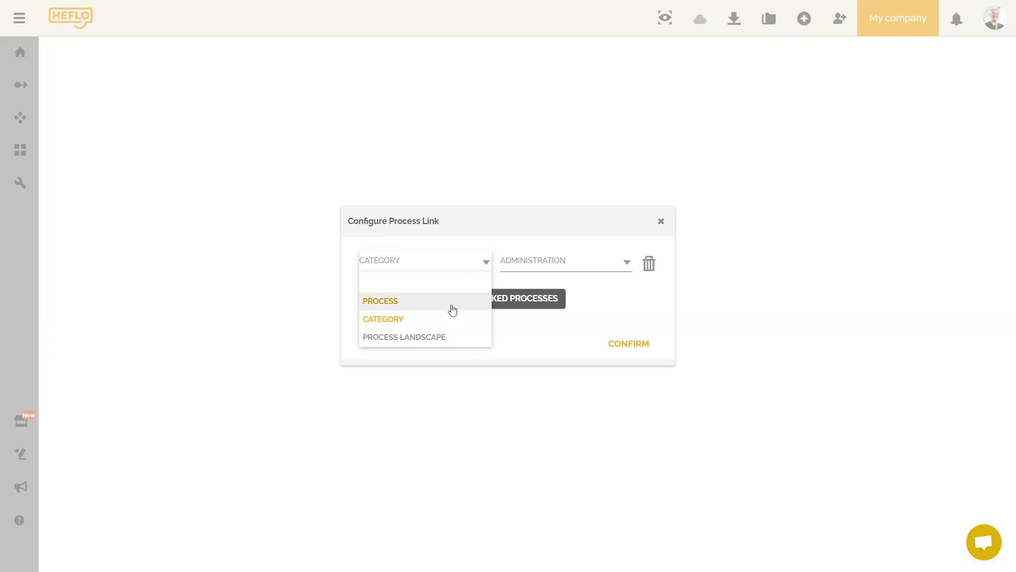
left_click(444, 336)
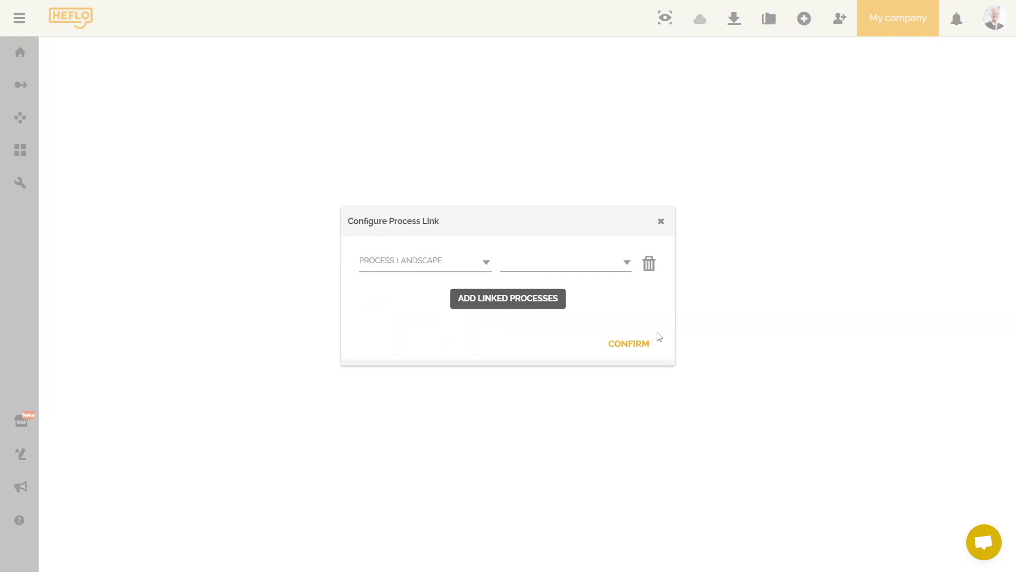
left_click(628, 263)
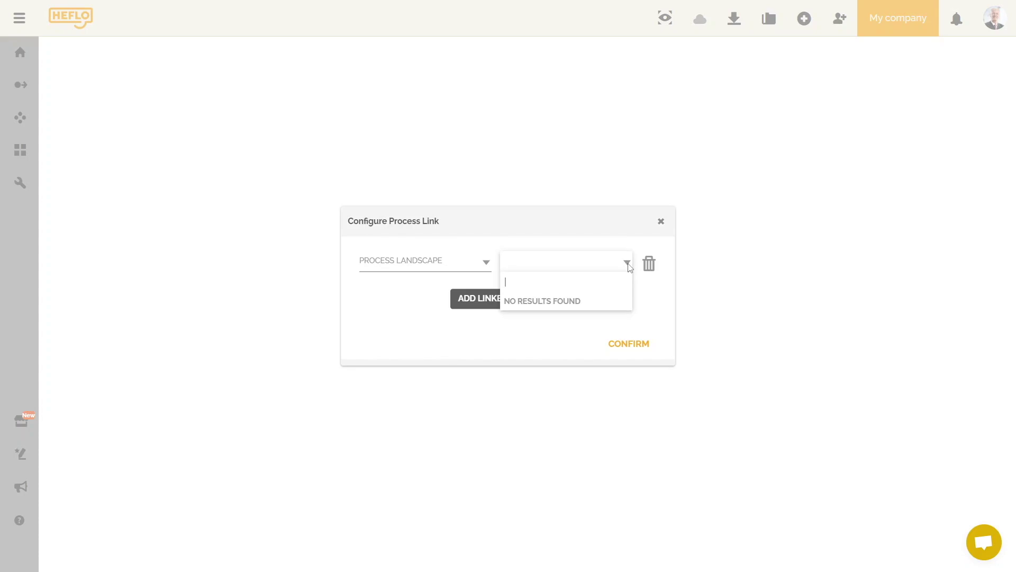
left_click(707, 293)
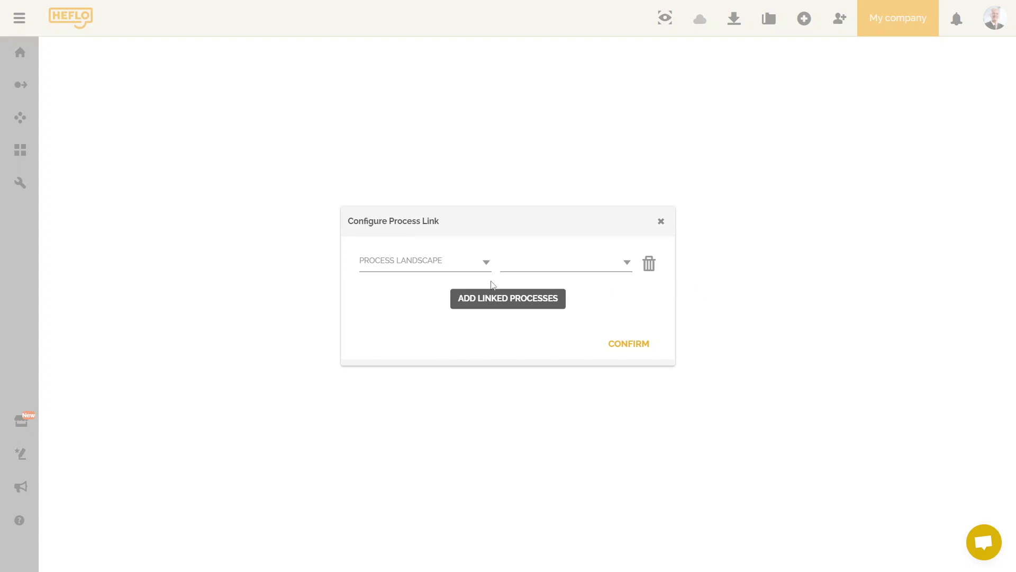
left_click(465, 270)
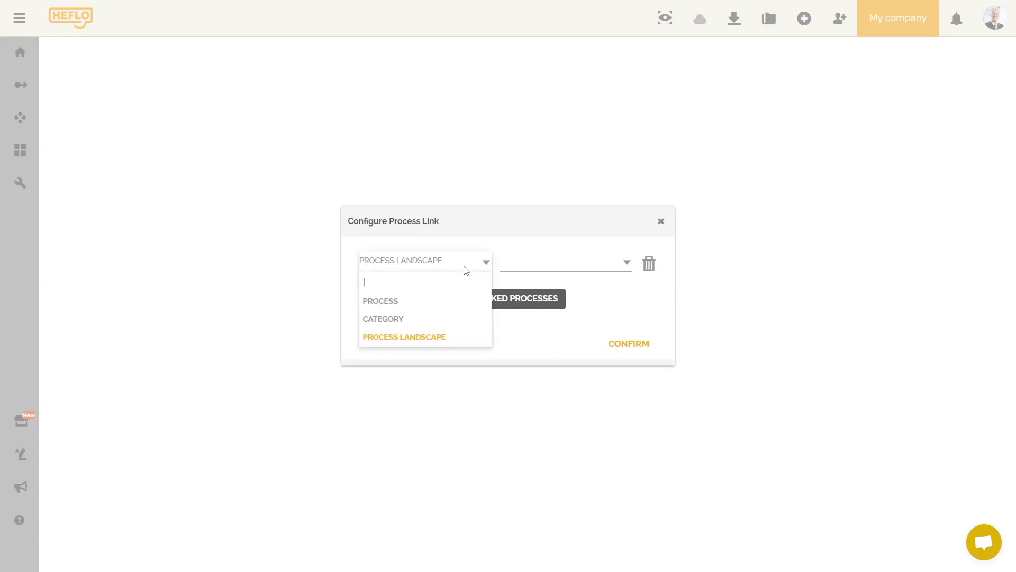
left_click(386, 301)
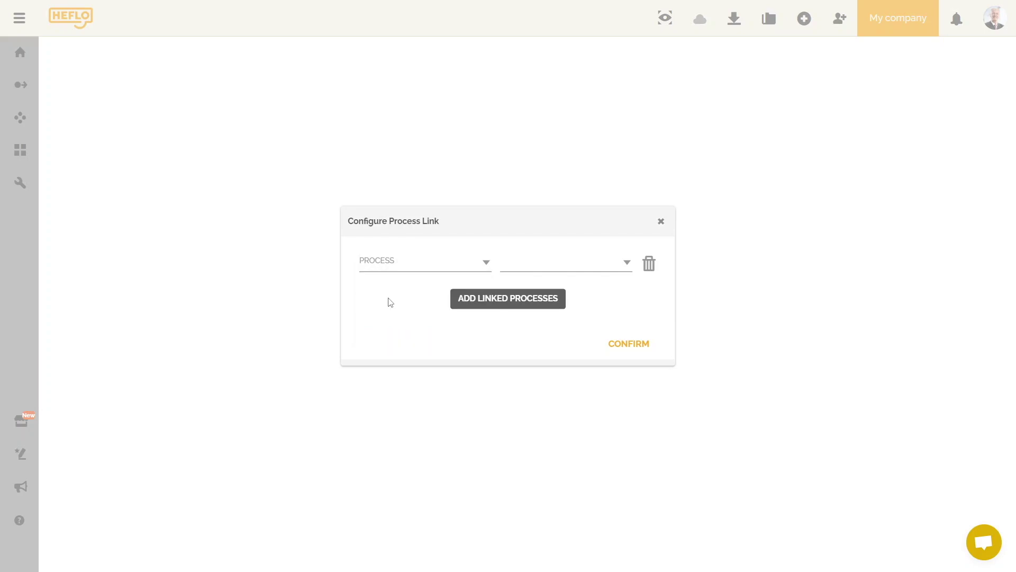
- Search for "travel" and choose the Travel Request process as the link's target
left_click(551, 269)
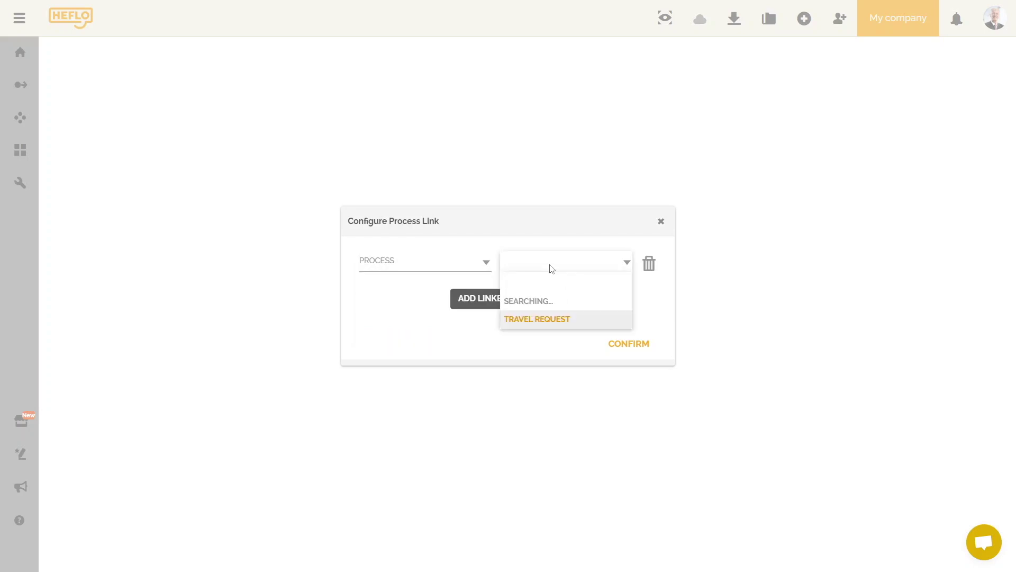
type("travel")
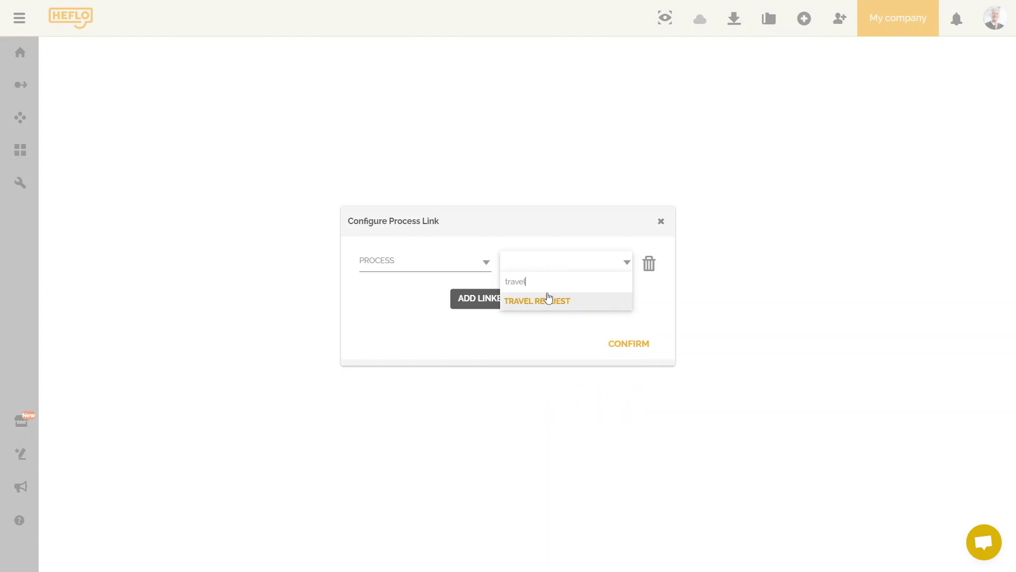
left_click(545, 301)
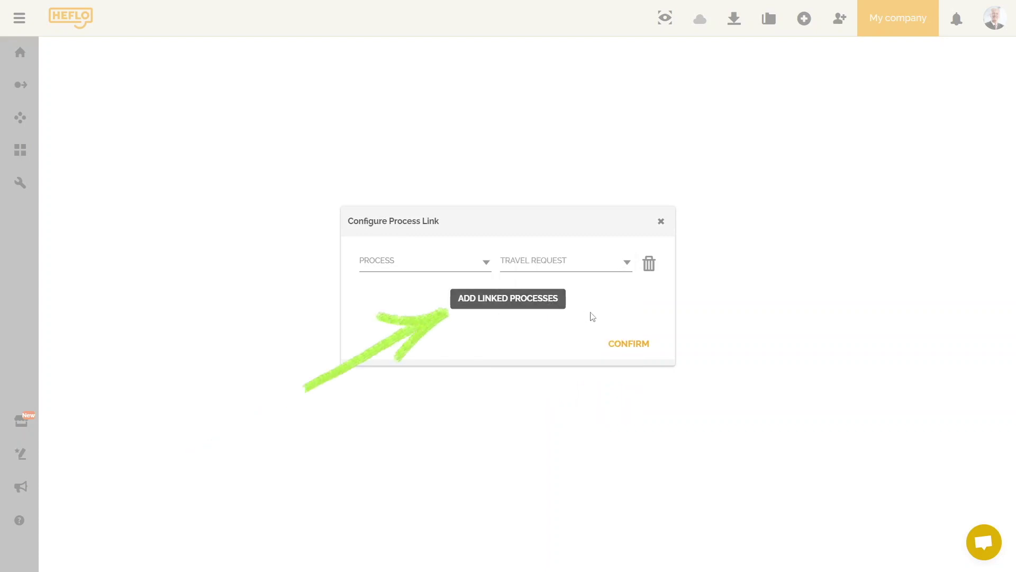
- Add a second linked process of type Process and choose Reimbursement of Expenses as its target
left_click(552, 302)
left_click(578, 286)
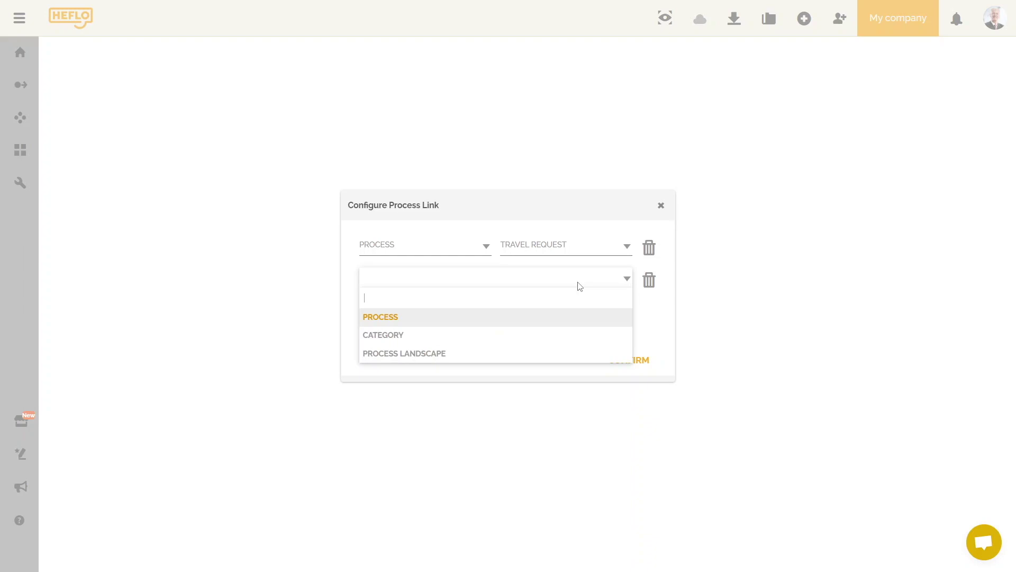
left_click(483, 316)
left_click(548, 282)
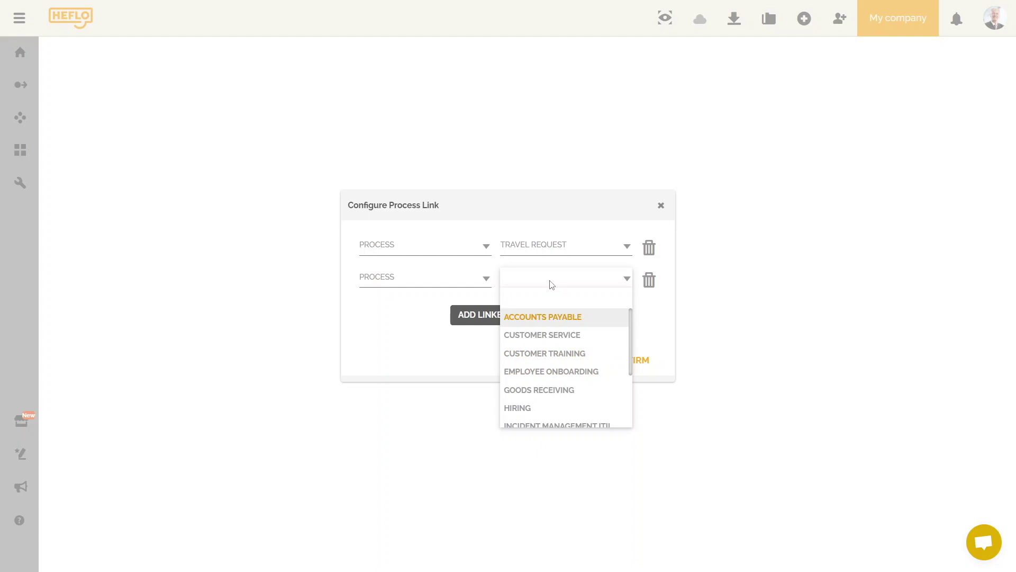
type("reim")
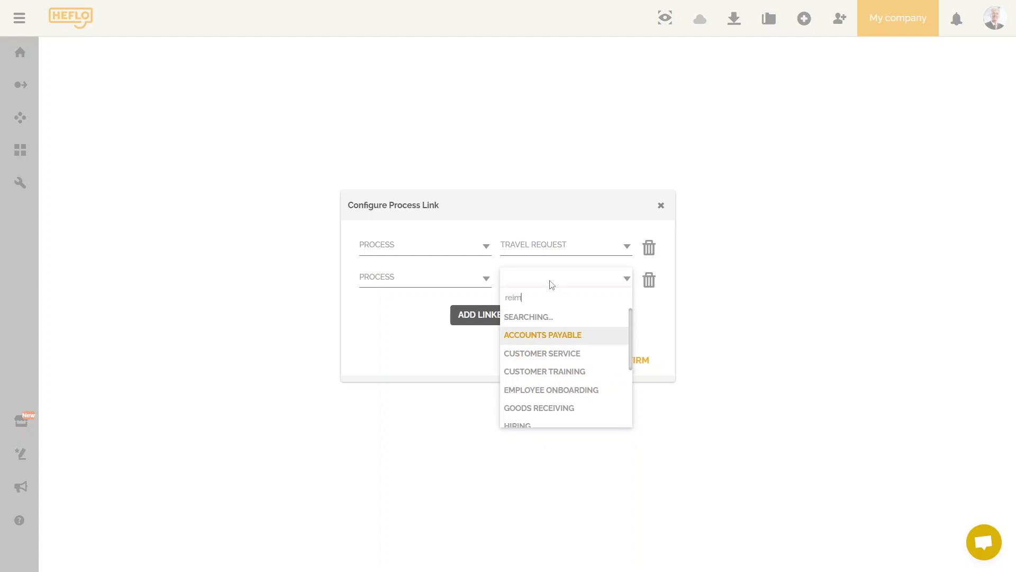
left_click(549, 318)
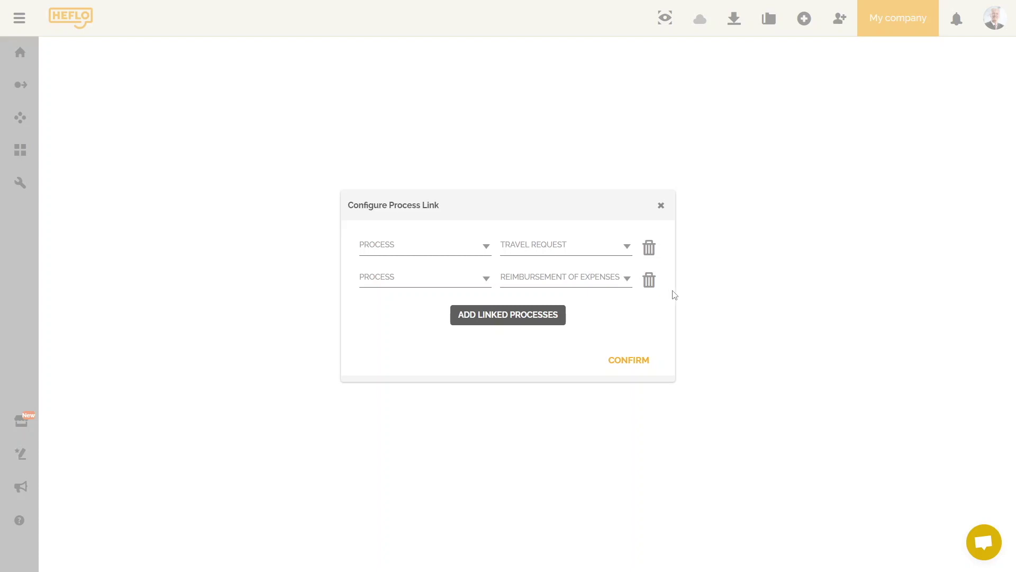
- Change the second link's type to Category and choose Finance as the linked category
left_click(486, 279)
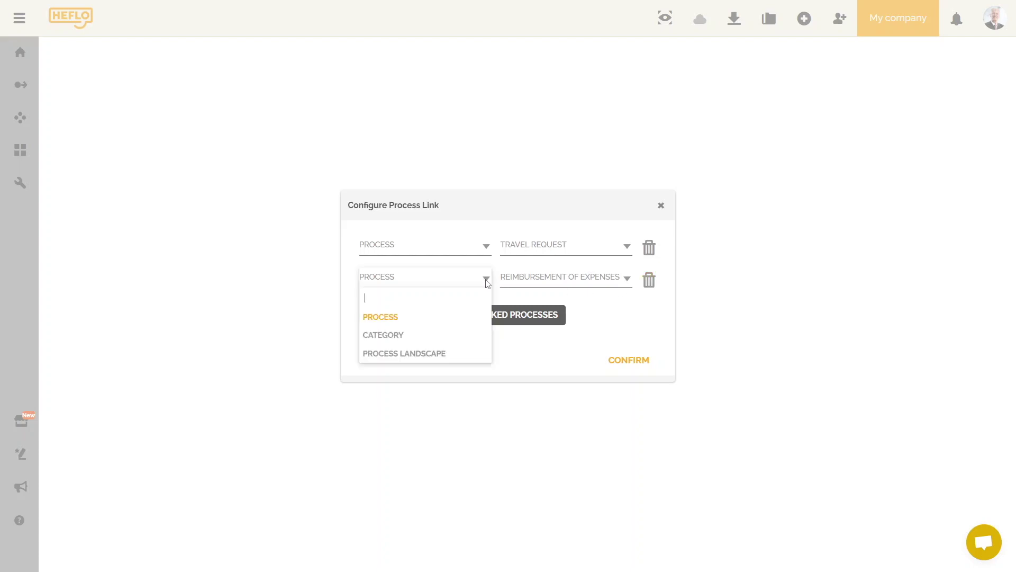
left_click(436, 333)
left_click(577, 285)
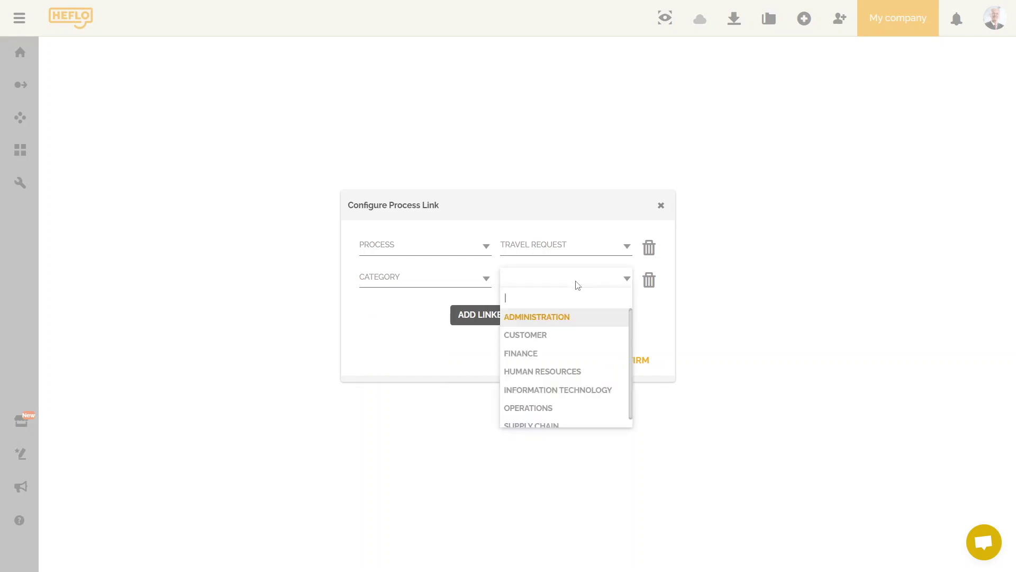
left_click(541, 355)
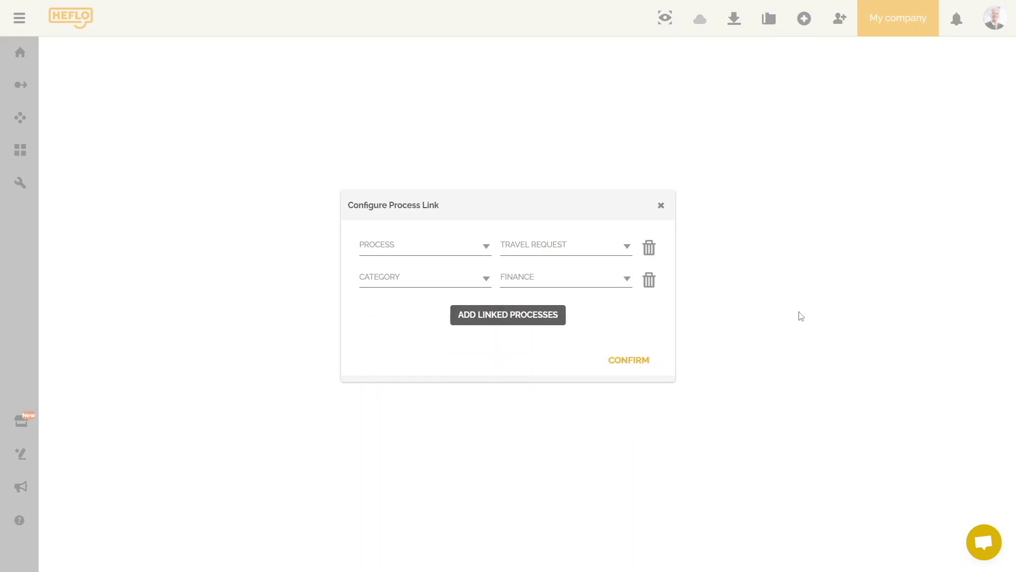
- Change the first link's type to Category and choose Customer as the linked category
left_click(486, 246)
left_click(435, 301)
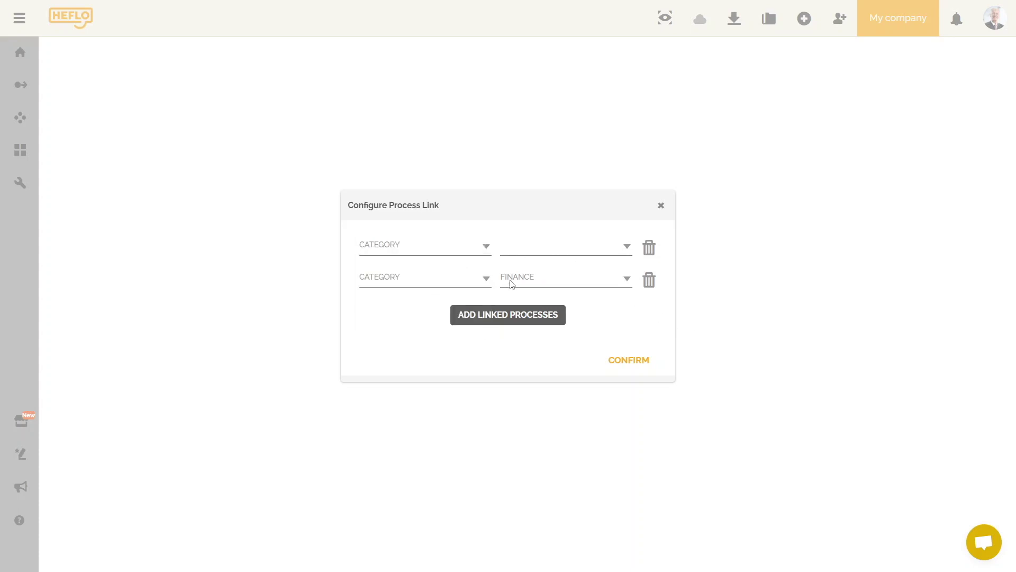
left_click(566, 257)
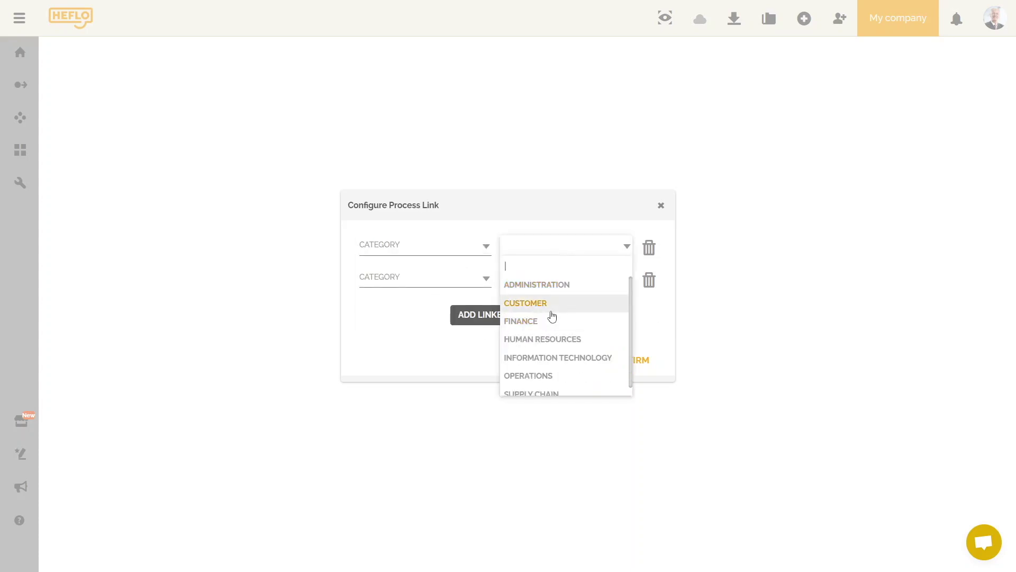
left_click(552, 311)
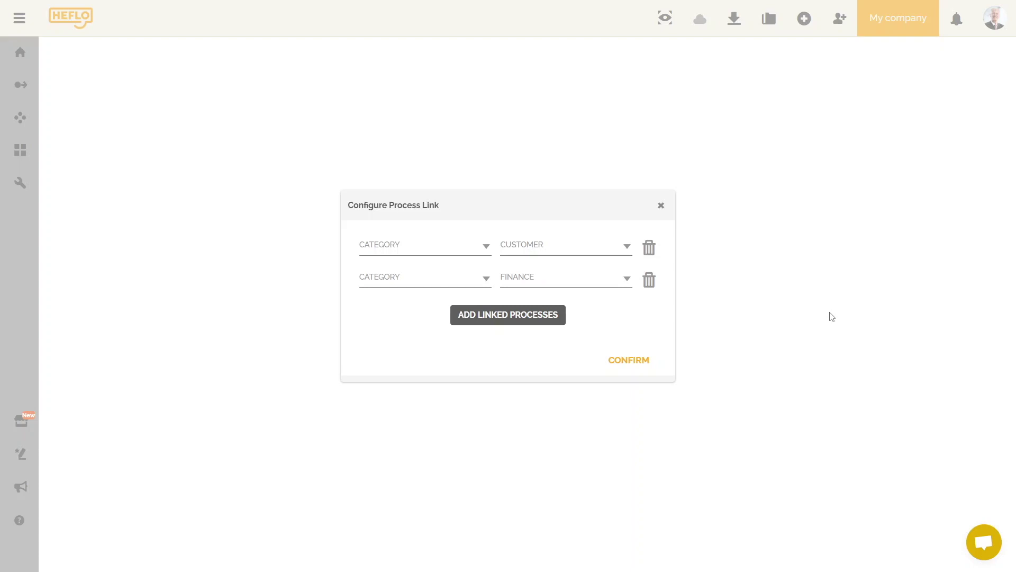
- Remove the second link, set the remaining link's category to Administration, and save the link configuration
left_click(650, 281)
left_click(521, 345)
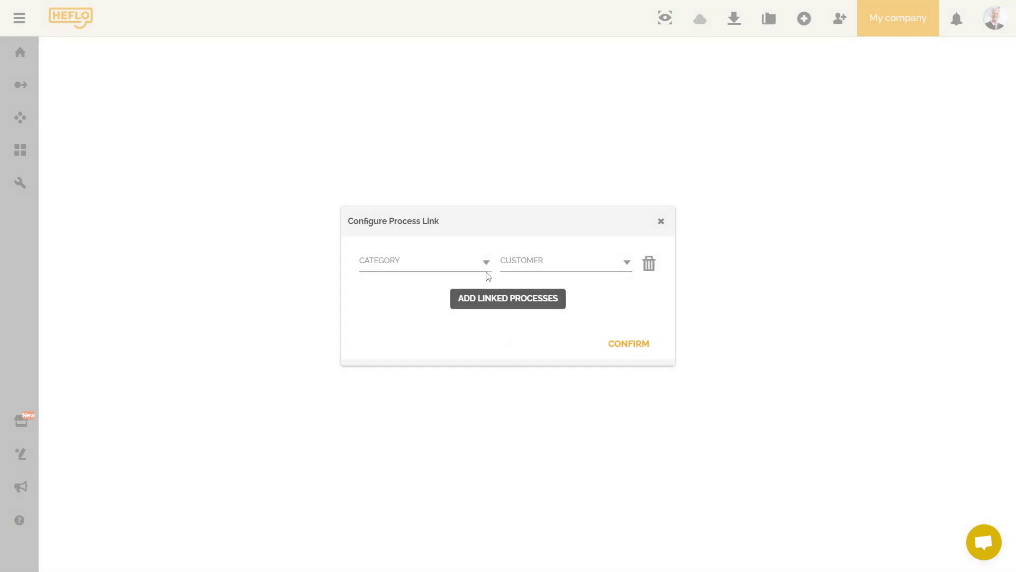
left_click(549, 274)
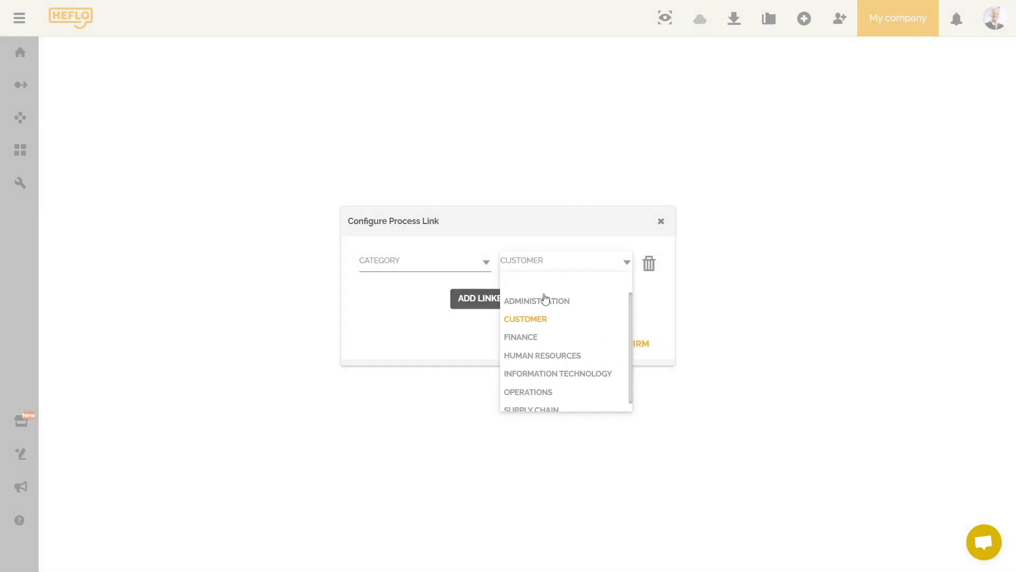
left_click(544, 301)
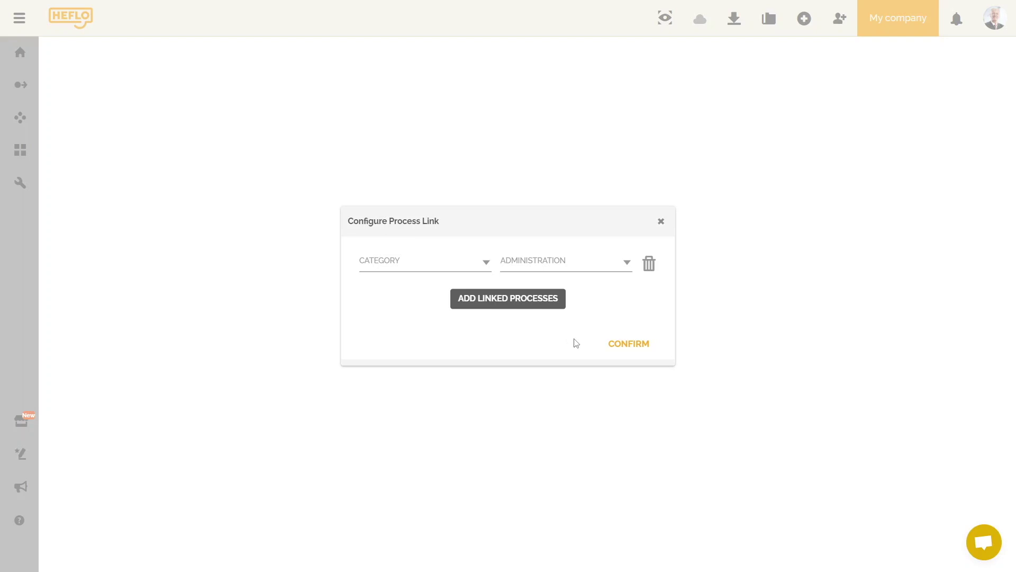
left_click(610, 345)
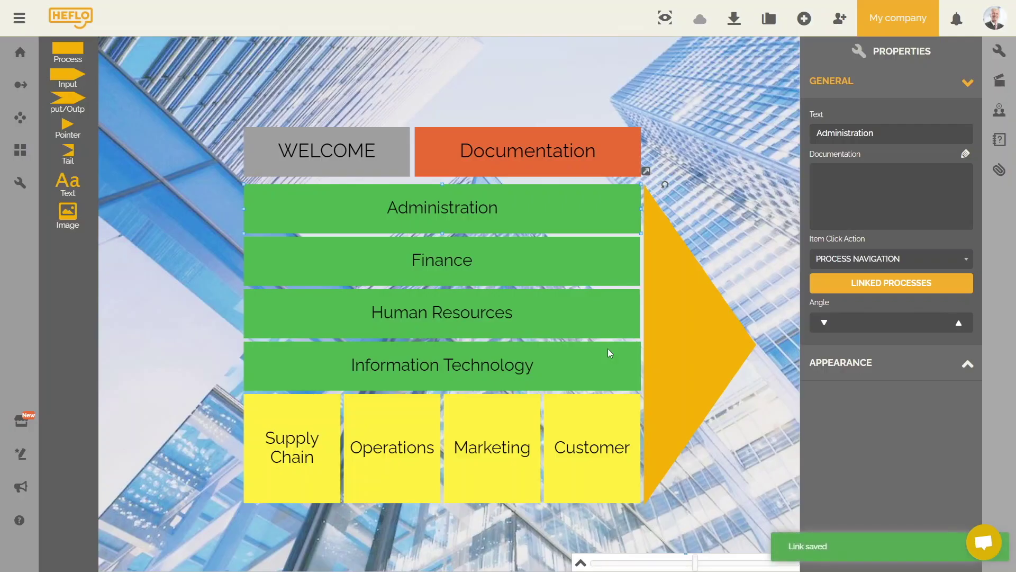
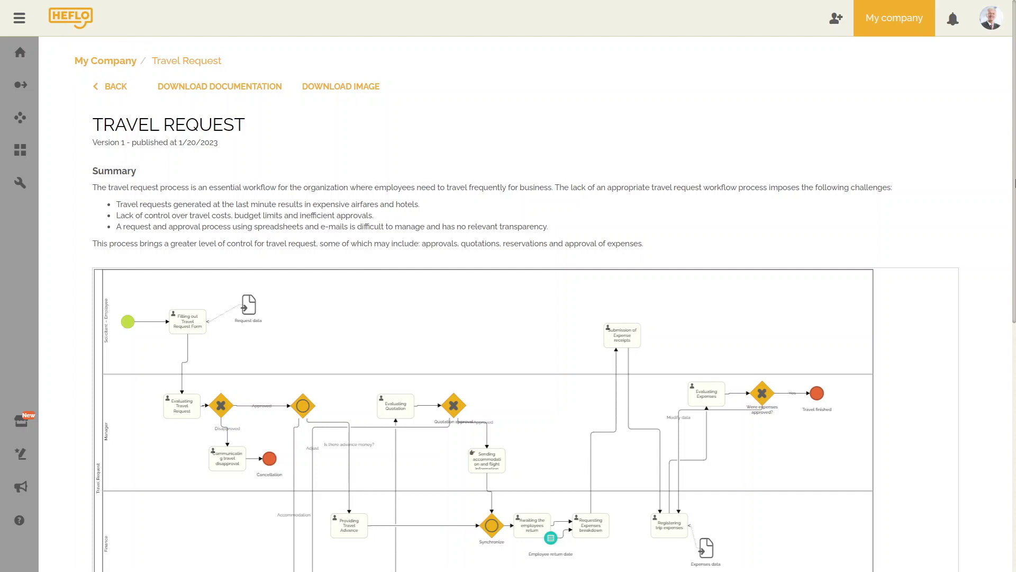
- Return to the published My Company landscape and open the Hiring process through the Human Resources box
left_click(119, 60)
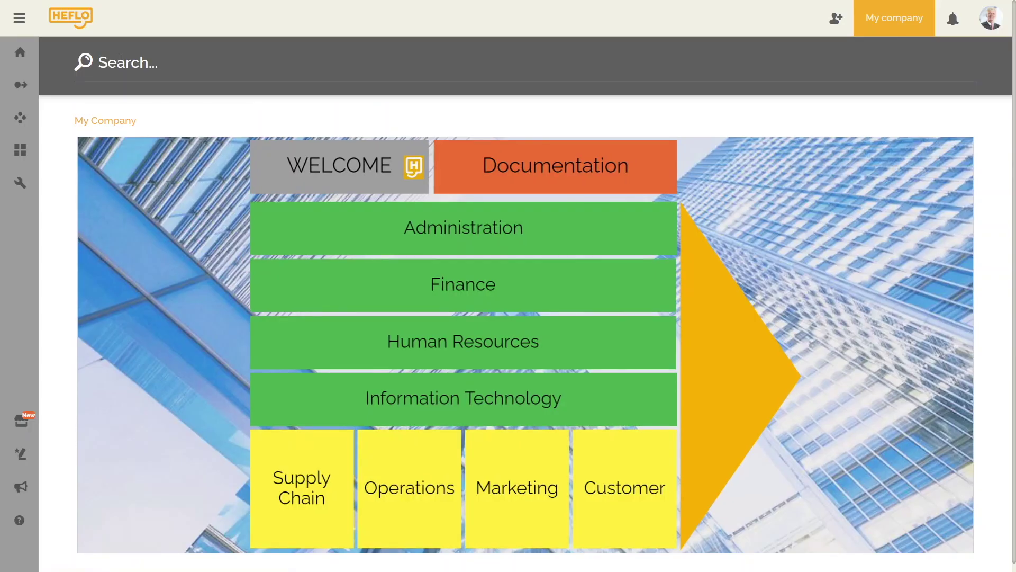
left_click(624, 340)
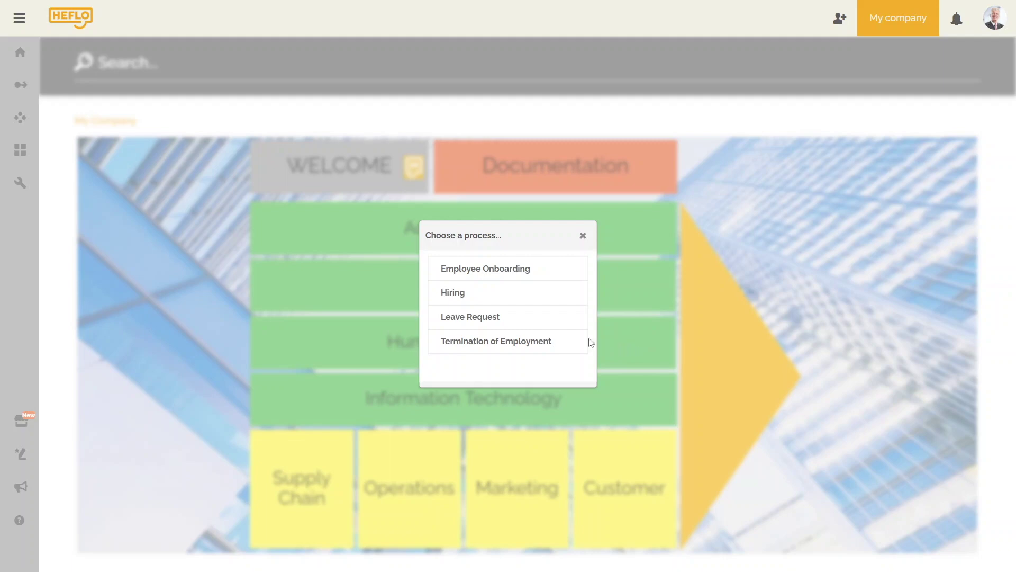
left_click(497, 297)
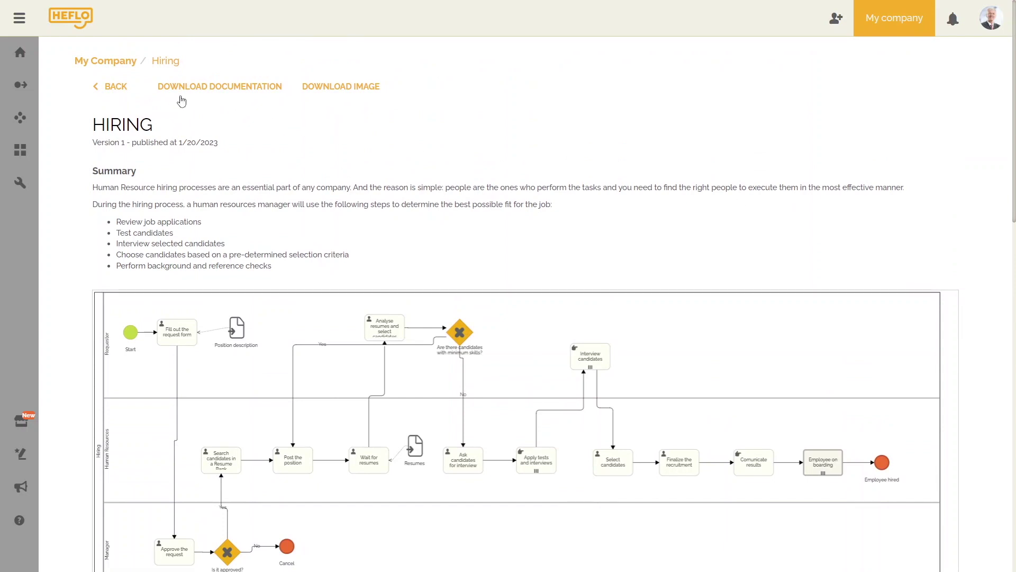
- Go back to the My Company landscape, check the processes linked to the Customer box, and close the list
left_click(112, 63)
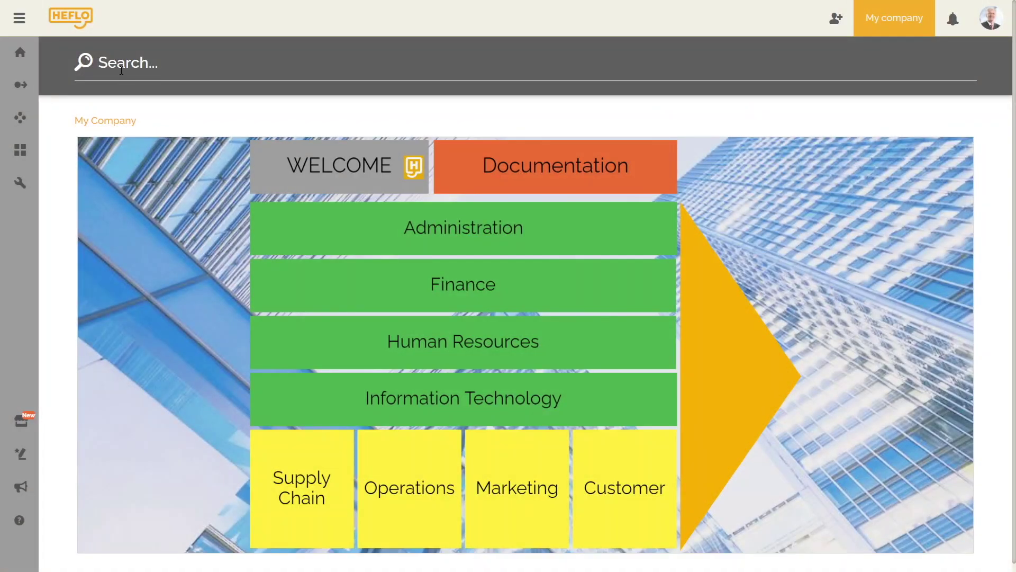
left_click(589, 467)
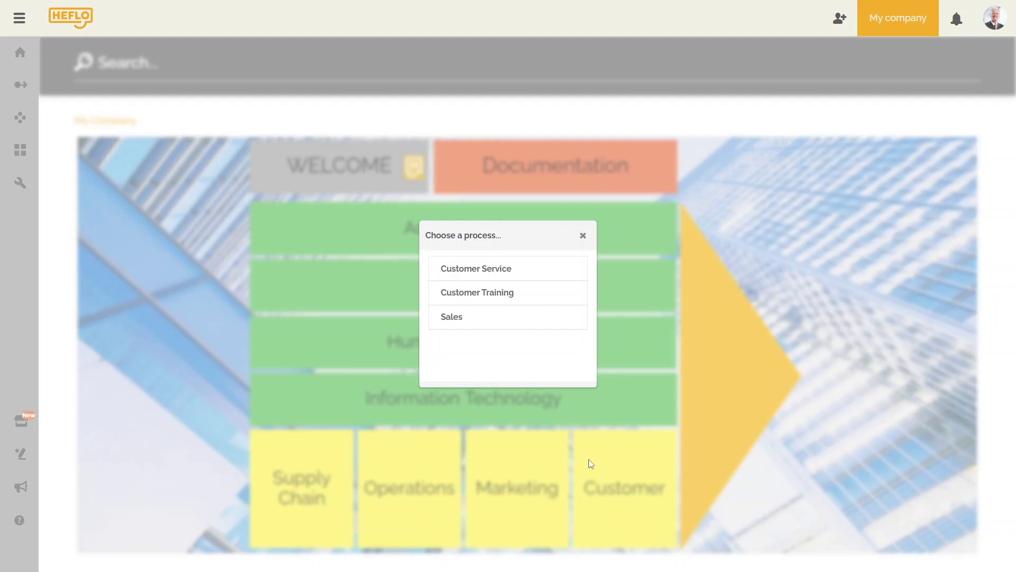
left_click(583, 236)
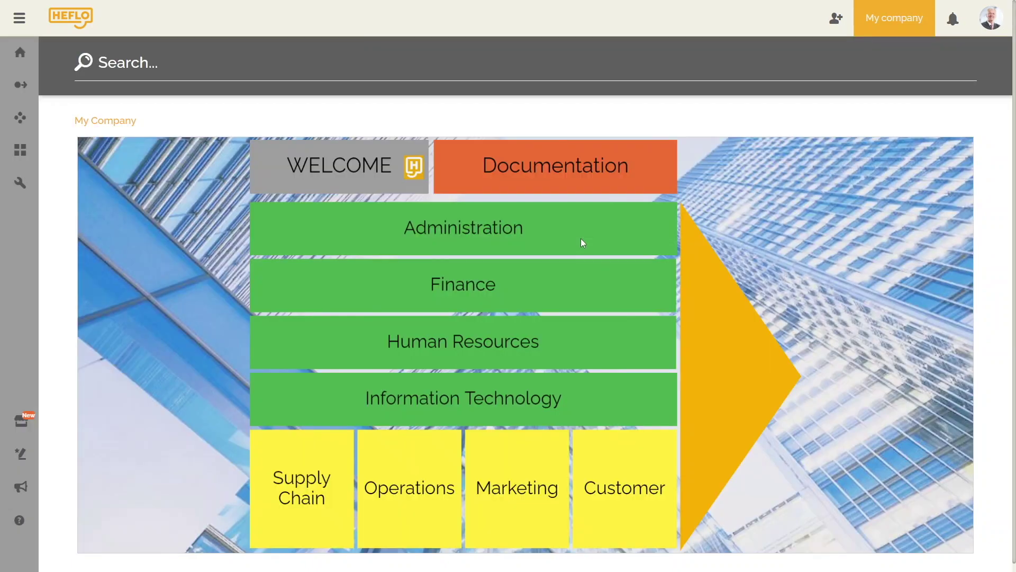
- Return to the process editor and create a new Process Landscape diagram named Customer
left_click(20, 89)
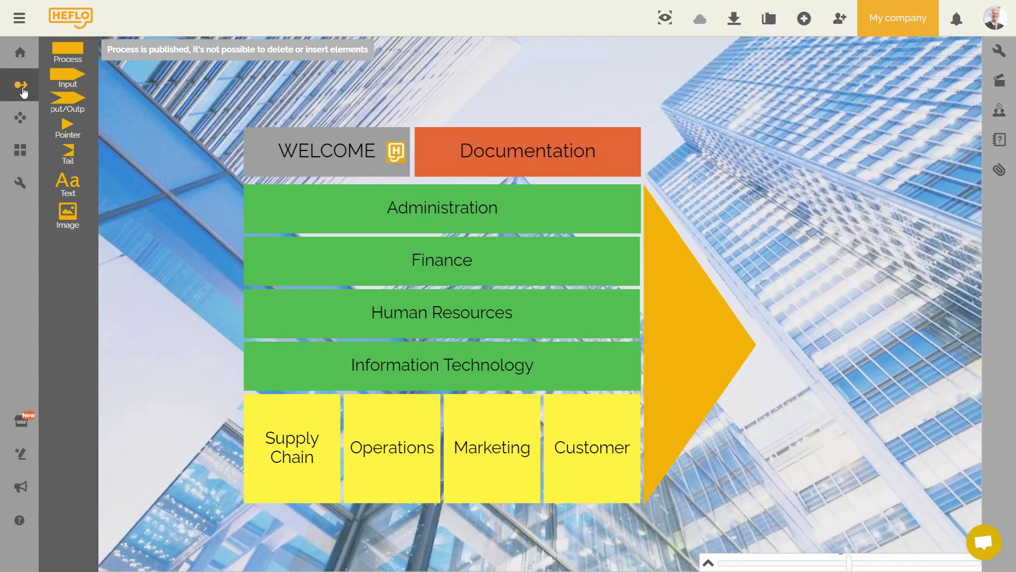
left_click(804, 18)
left_click(785, 77)
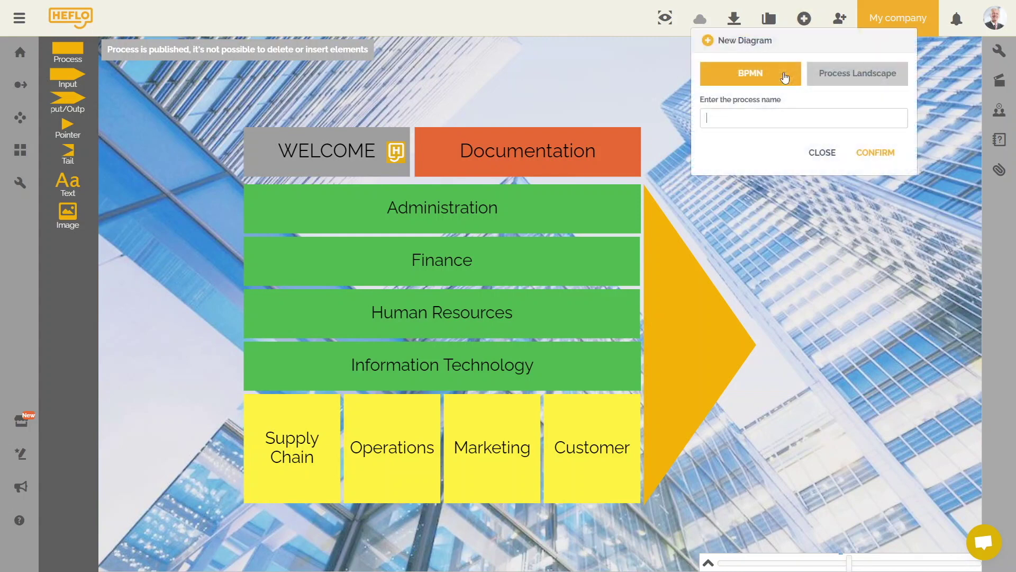
left_click(821, 73)
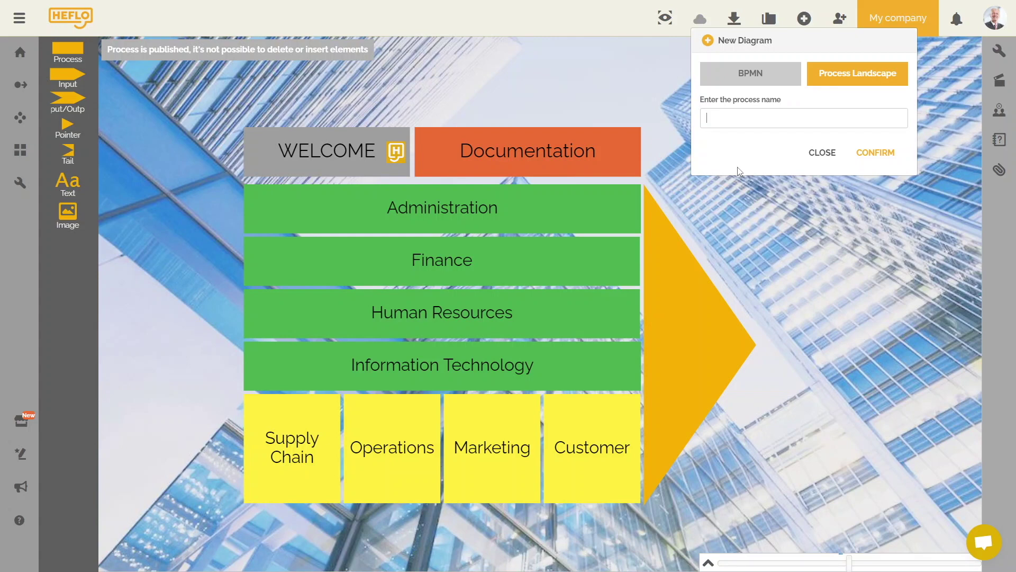
type("Customer")
left_click(876, 152)
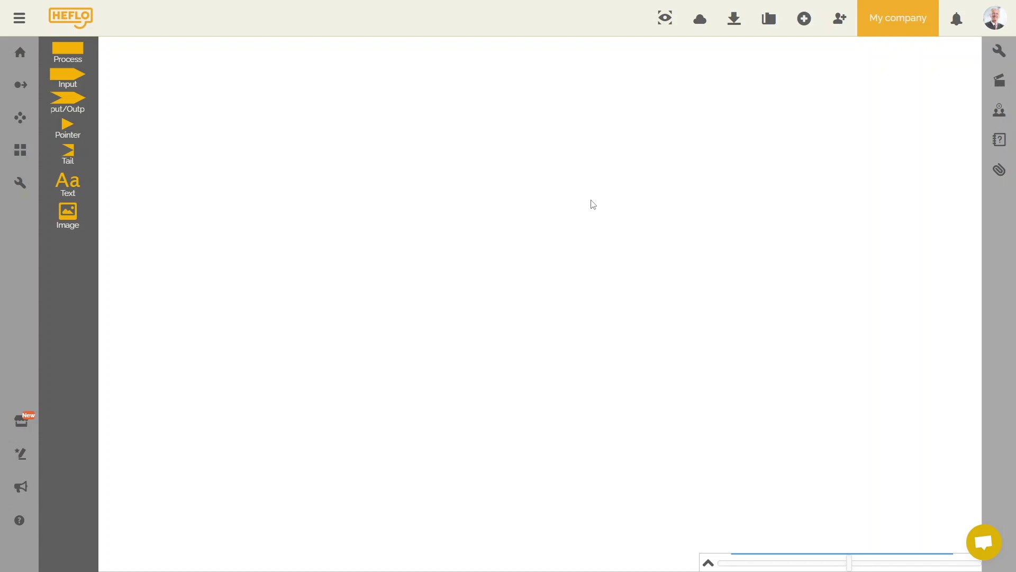
- Upload Customer - Background.png as the Customer landscape's background image with the Scale background style
left_click(988, 57)
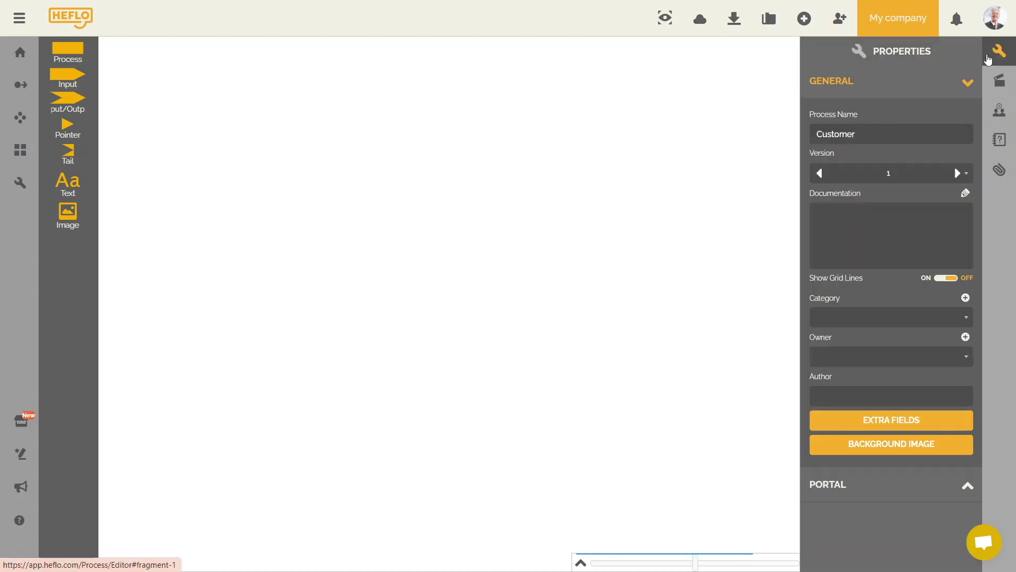
left_click(880, 449)
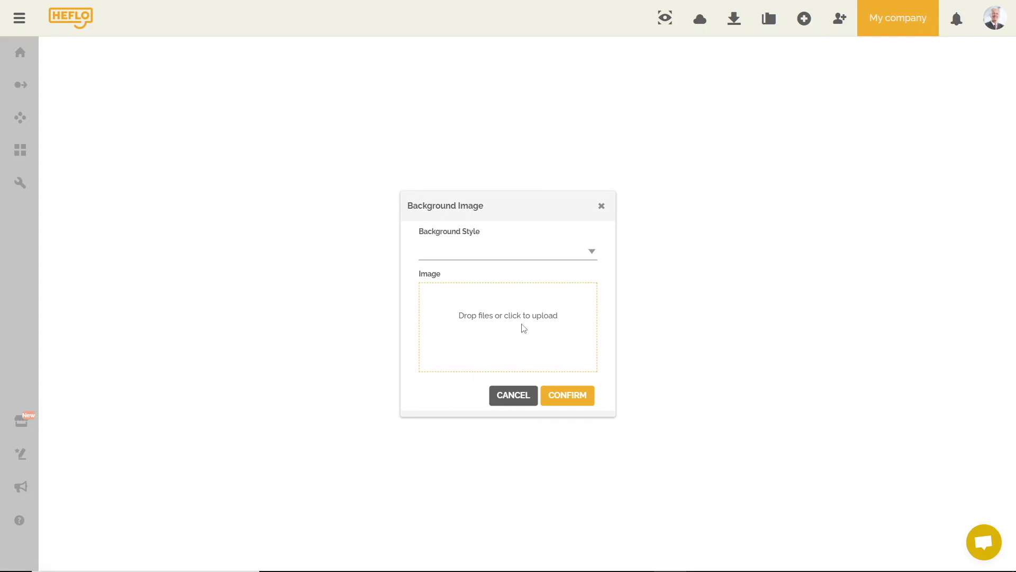
left_click(523, 328)
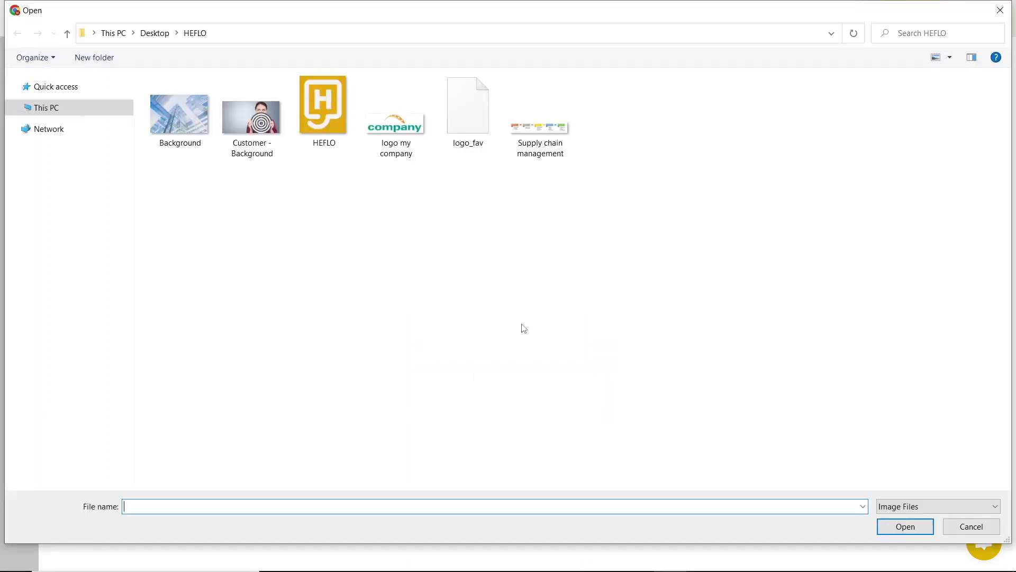
double_click(266, 144)
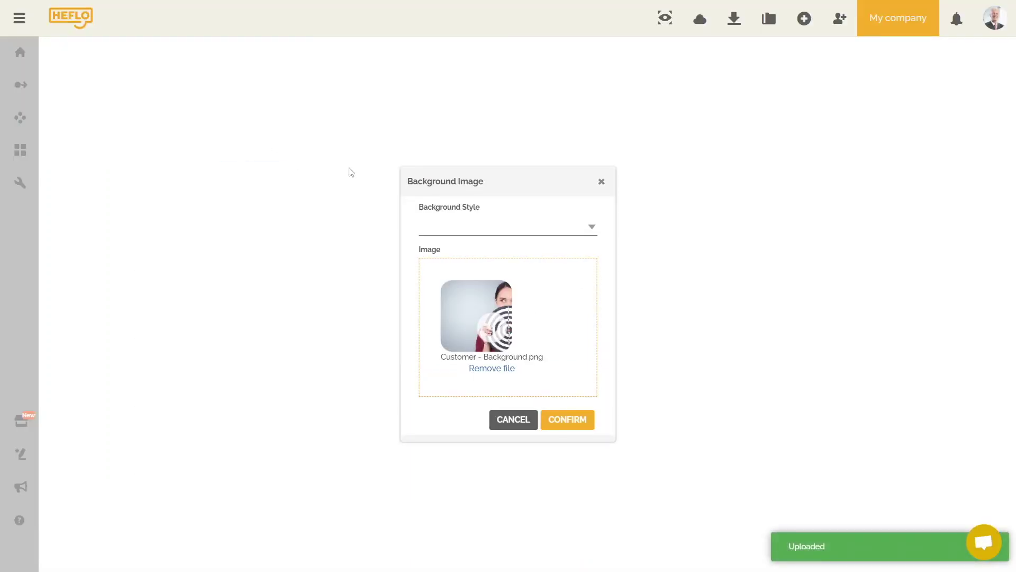
left_click(594, 231)
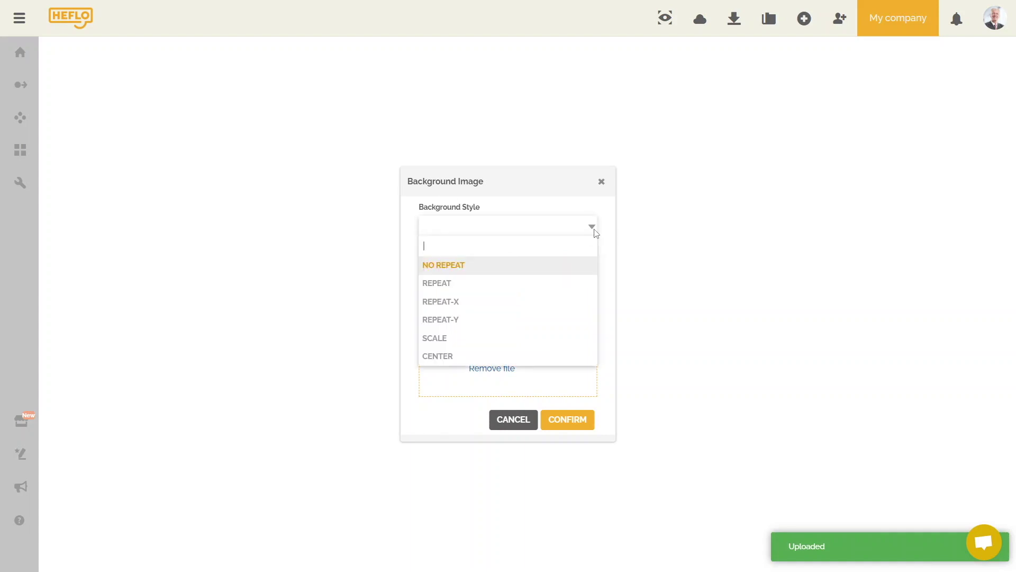
left_click(549, 338)
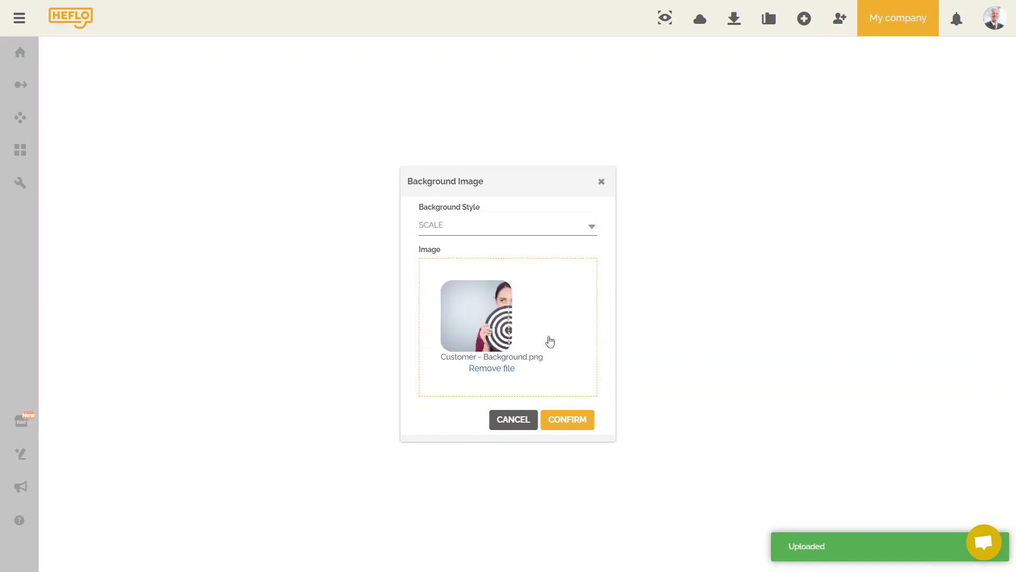
left_click(586, 421)
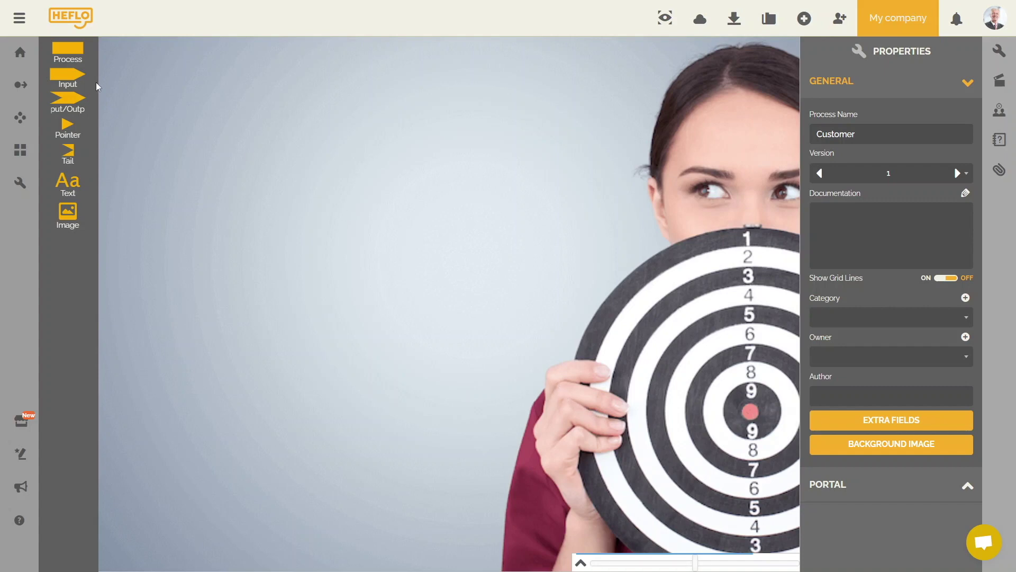
- Place an Input shape on the Customer landscape, widen it, and duplicate it to form a horizontal row of three evenly spaced shapes
left_click_drag(96, 87, 148, 303)
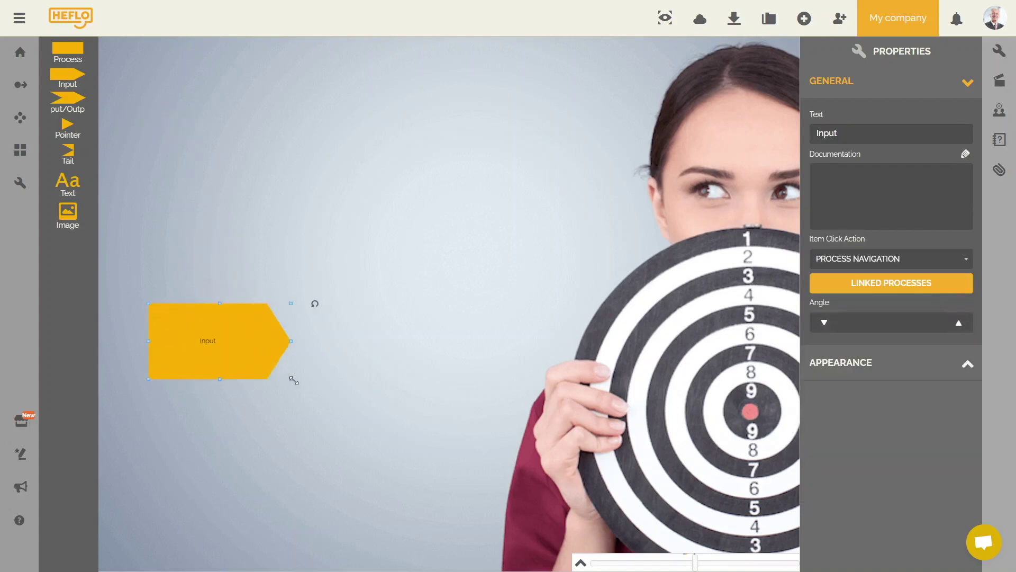
left_click_drag(294, 380, 334, 381)
key("ctrl+c")
key("ctrl+v")
left_click_drag(232, 339, 446, 347)
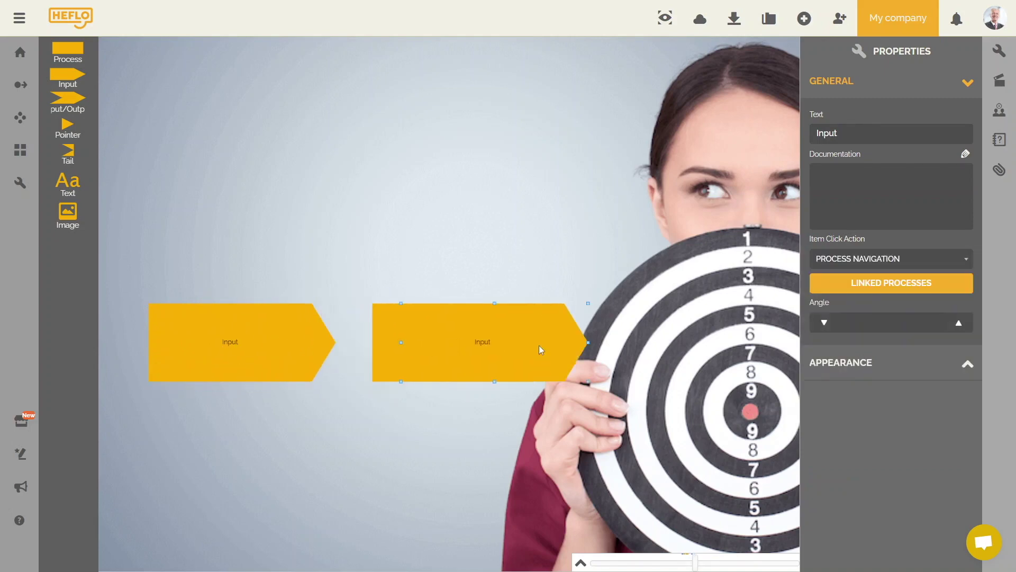
left_click_drag(539, 345, 687, 345)
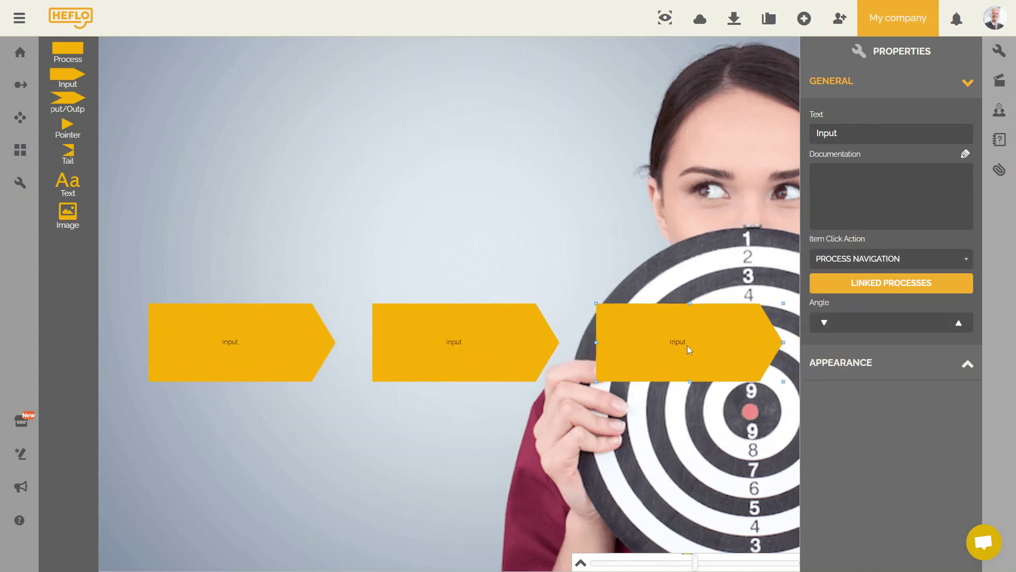
left_click(646, 409)
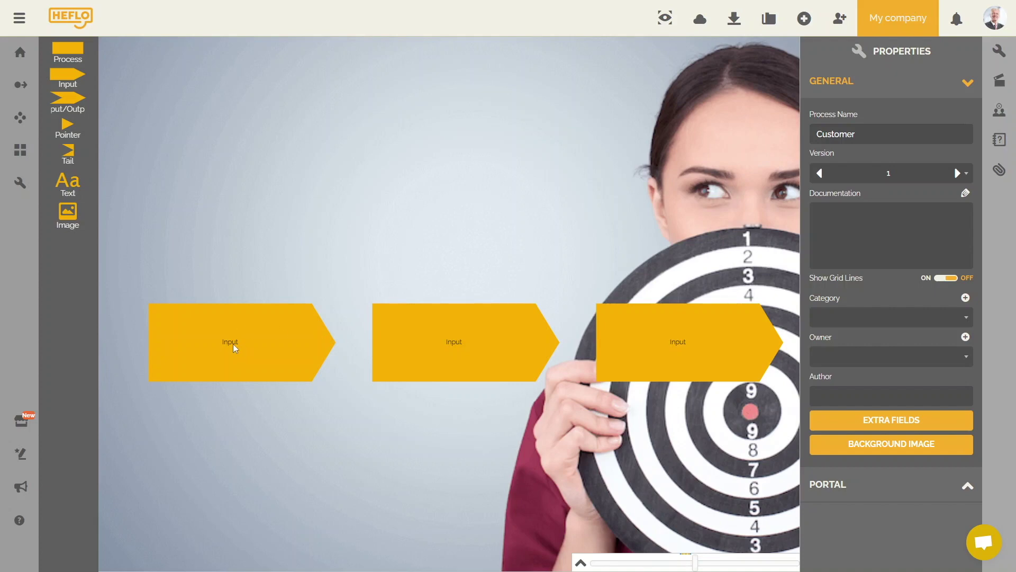
- Label the three Input shapes Sales, Training and Support, in order from the first to the last
left_click(233, 344)
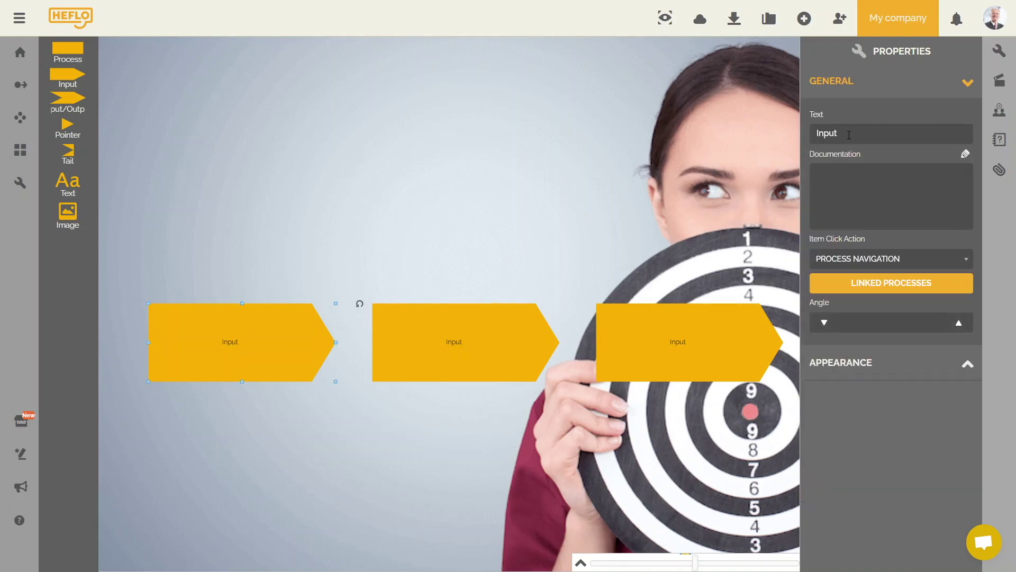
type("Sales")
left_click(461, 352)
type("Training")
left_click(678, 343)
type("Support")
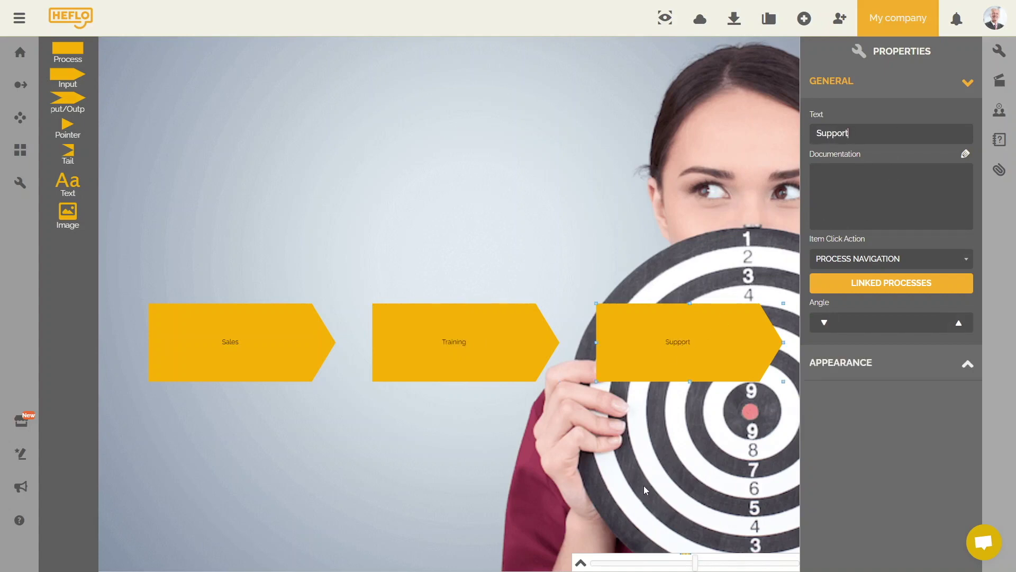
left_click(644, 476)
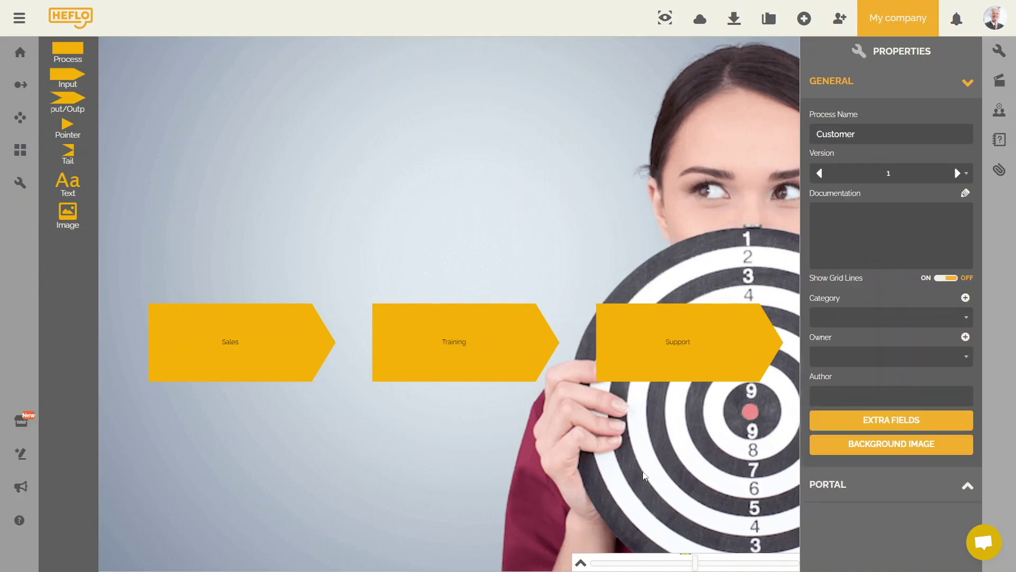
- Set the Sales shape's background color to green #2BF18B and its font size to 65
left_click(259, 360)
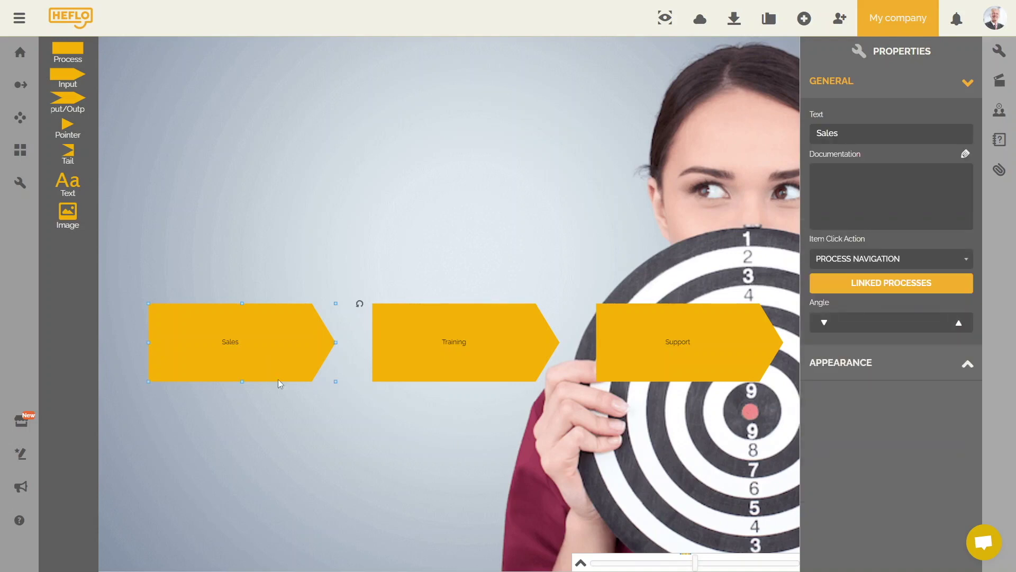
left_click(894, 365)
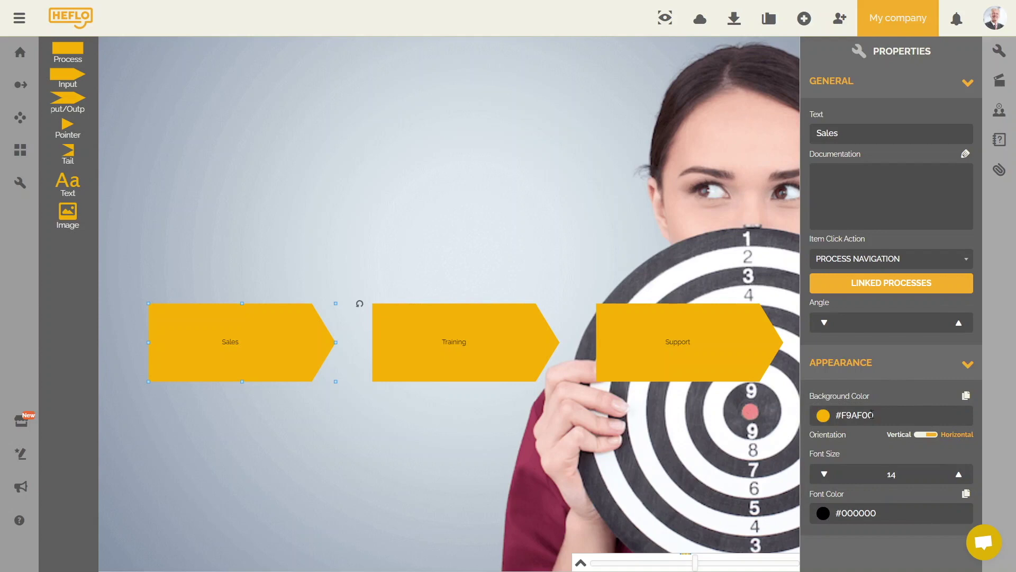
left_click(866, 416)
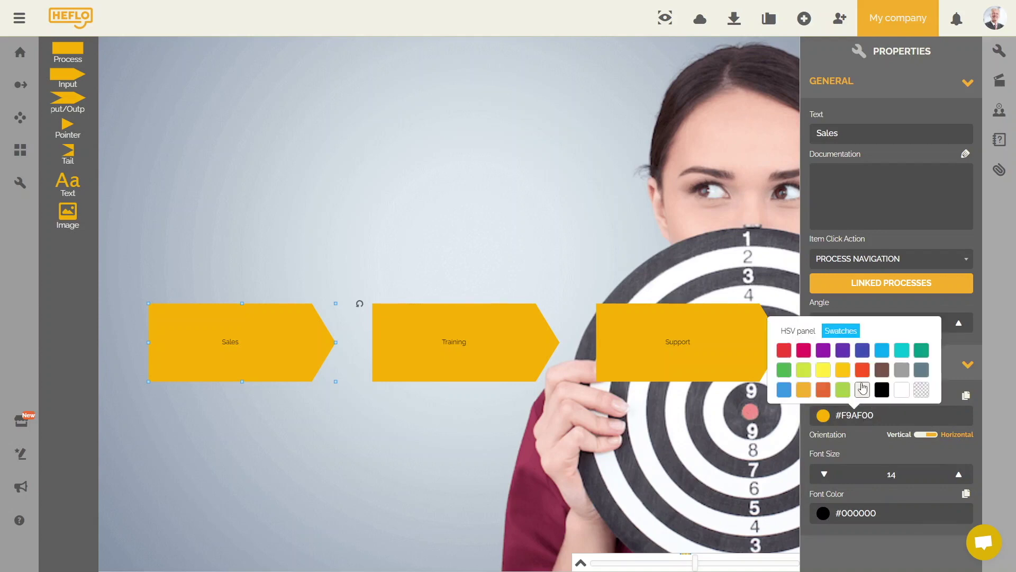
left_click(800, 332)
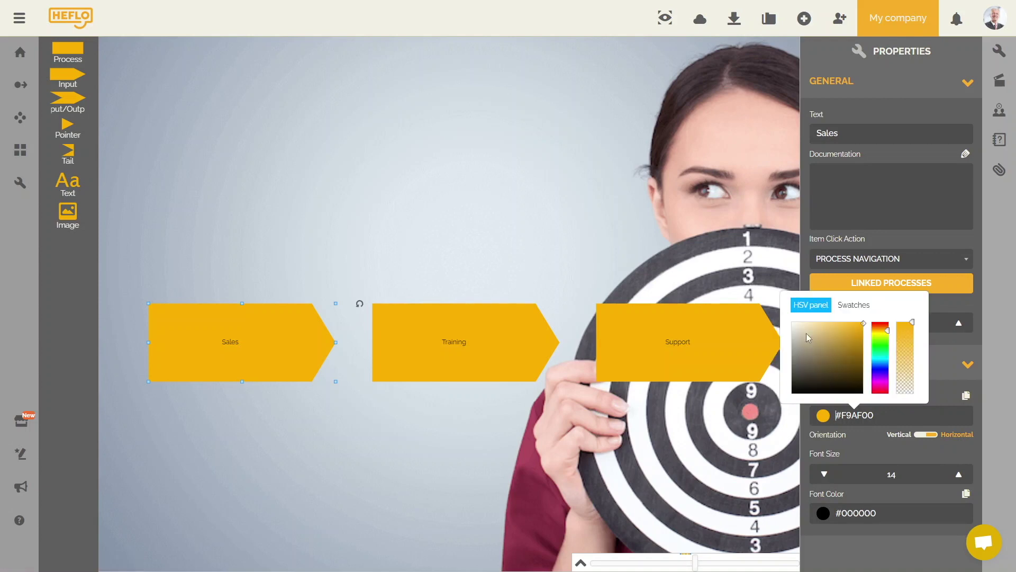
mouse_move(888, 331)
left_mouse_down()
mouse_move(887, 350)
mouse_move(851, 326)
left_mouse_up()
left_click(943, 362)
left_click(943, 361)
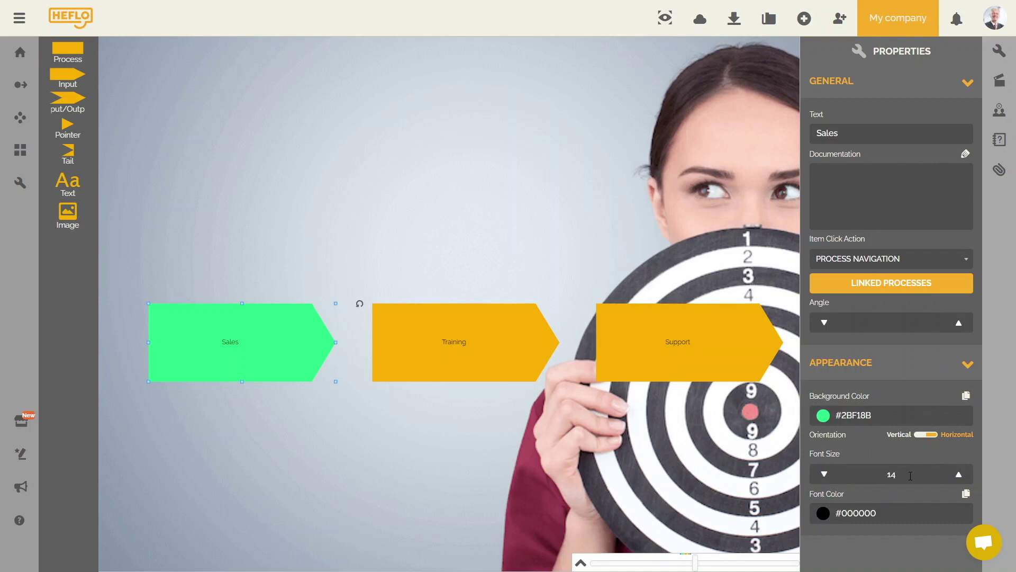
left_click_drag(910, 476, 883, 475)
type("65")
key("Return")
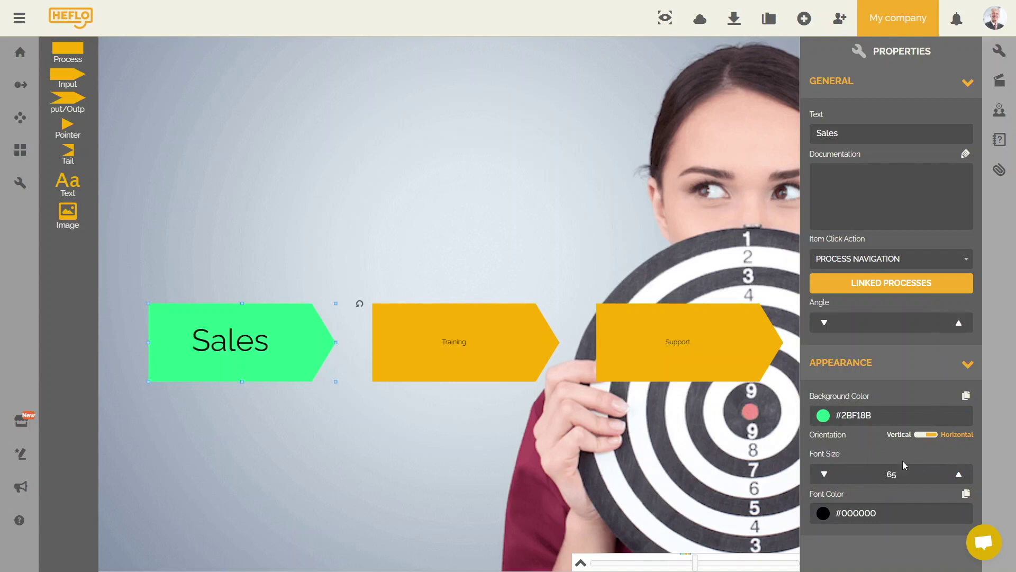
- Set the Training shape's background color to light blue #32C7F5 and its font size to 65
left_click(486, 342)
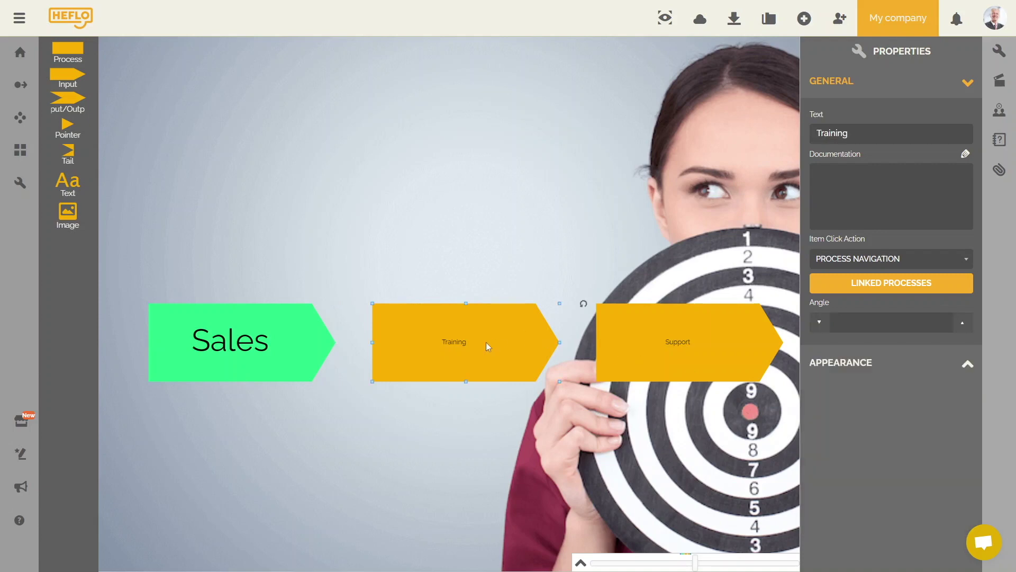
left_click(841, 361)
left_click(854, 415)
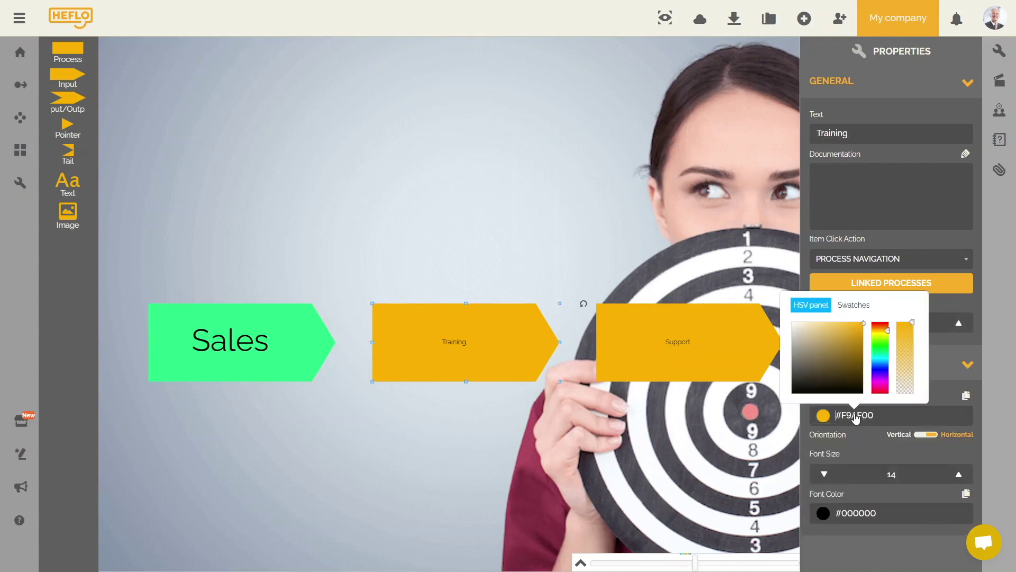
left_click(852, 335)
left_click(880, 360)
left_click(849, 333)
double_click(891, 474)
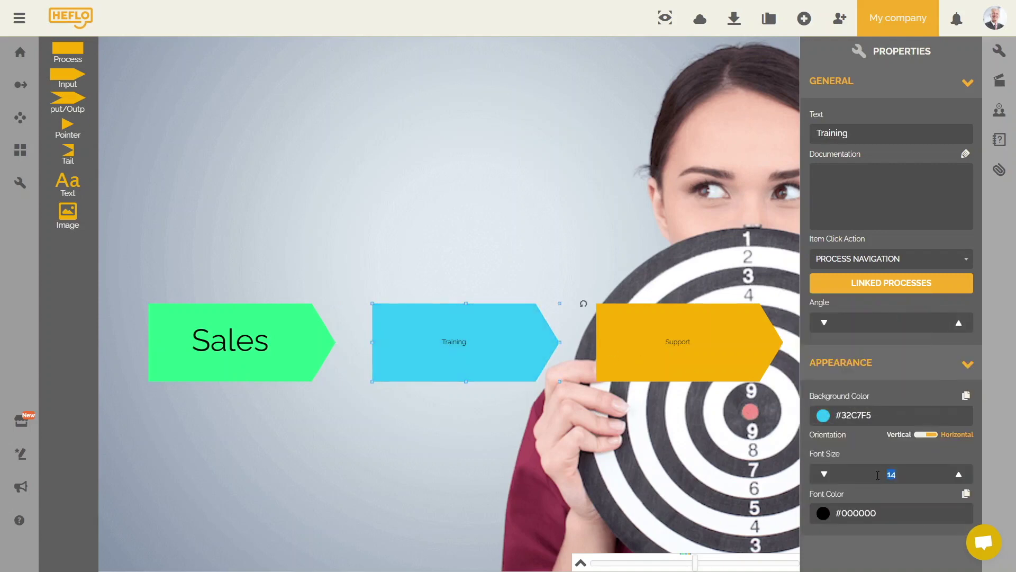
type("65")
- Set the Support shape's background color to blue #004FF9 and its font size to 65, and hide the properties
left_click(689, 345)
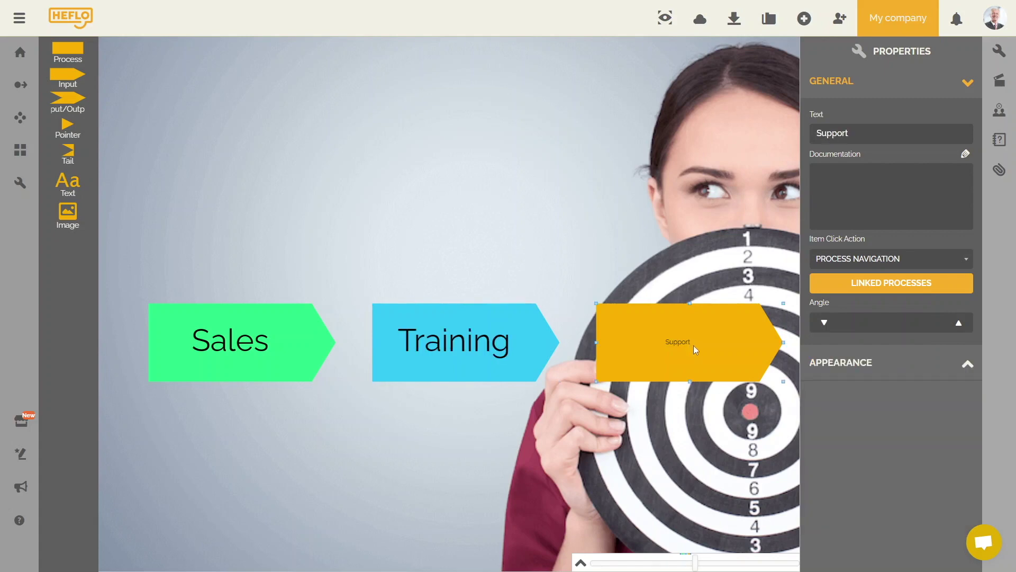
left_click(884, 364)
left_click(855, 416)
left_click(887, 365)
double_click(891, 474)
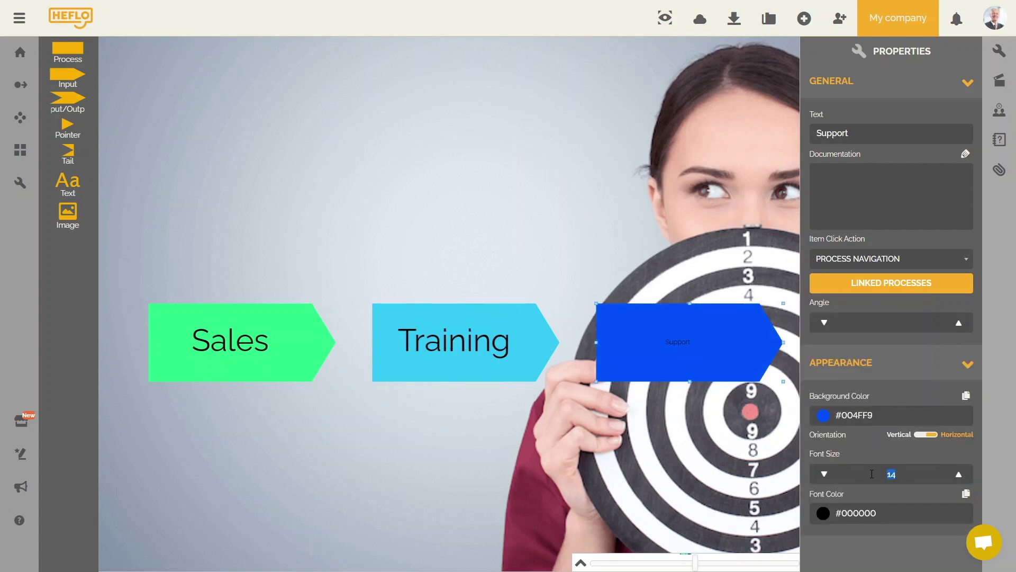
type("65")
left_click(758, 460)
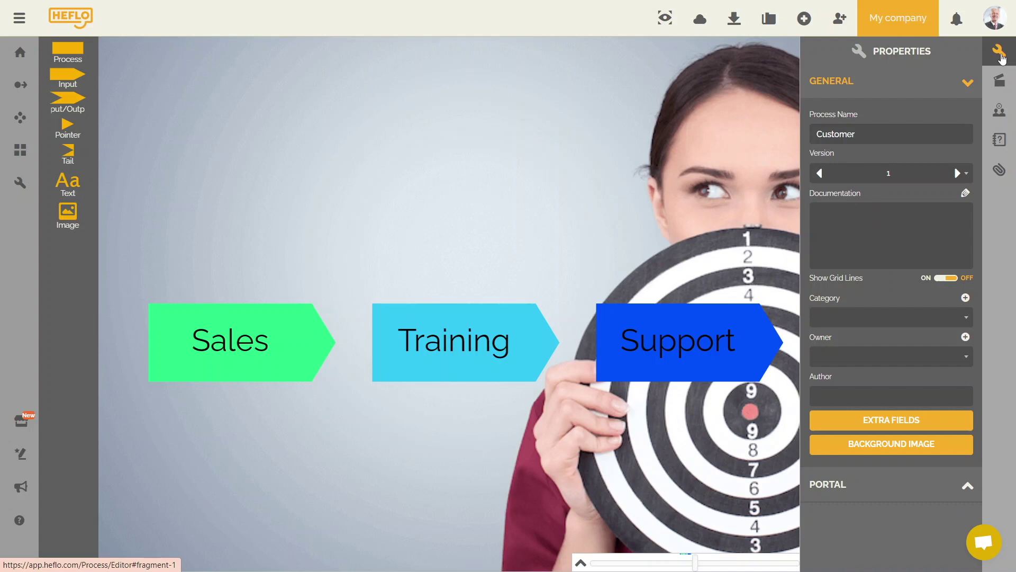
left_click(1000, 55)
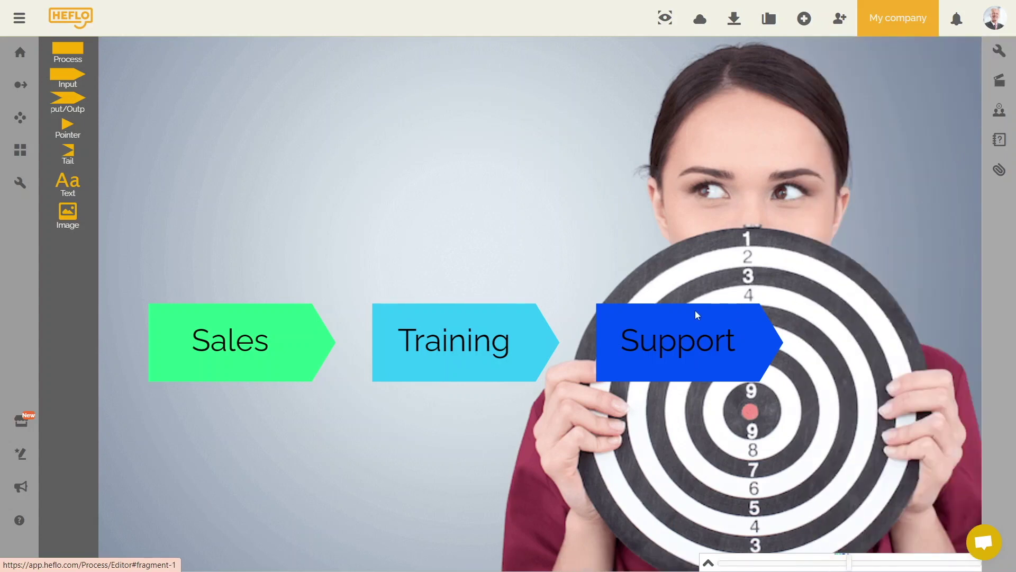
- Keep Process Navigation as the Sales shape's click action and link the shape to the Sales process
left_click(233, 355)
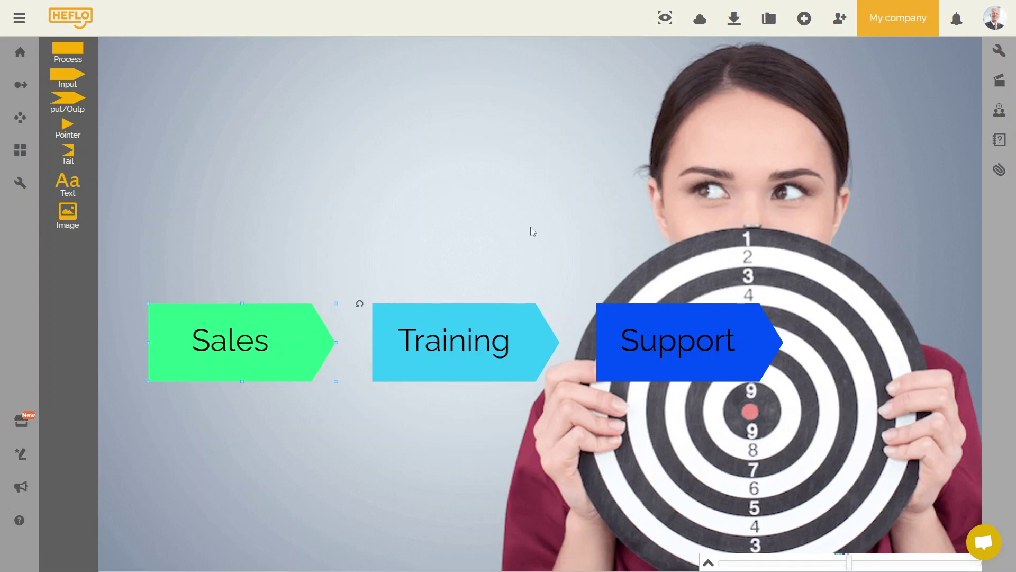
left_click(1013, 59)
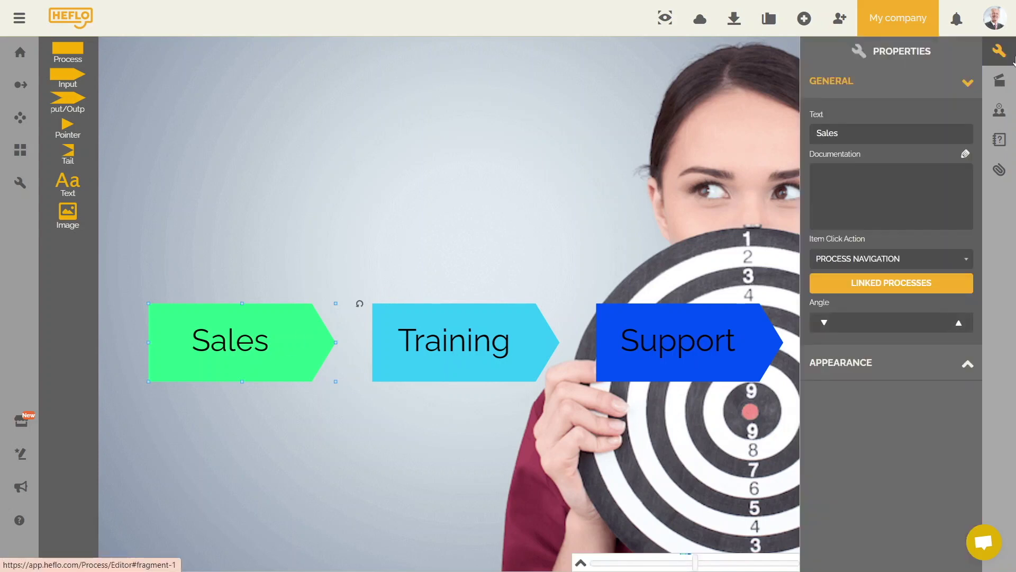
left_click(968, 259)
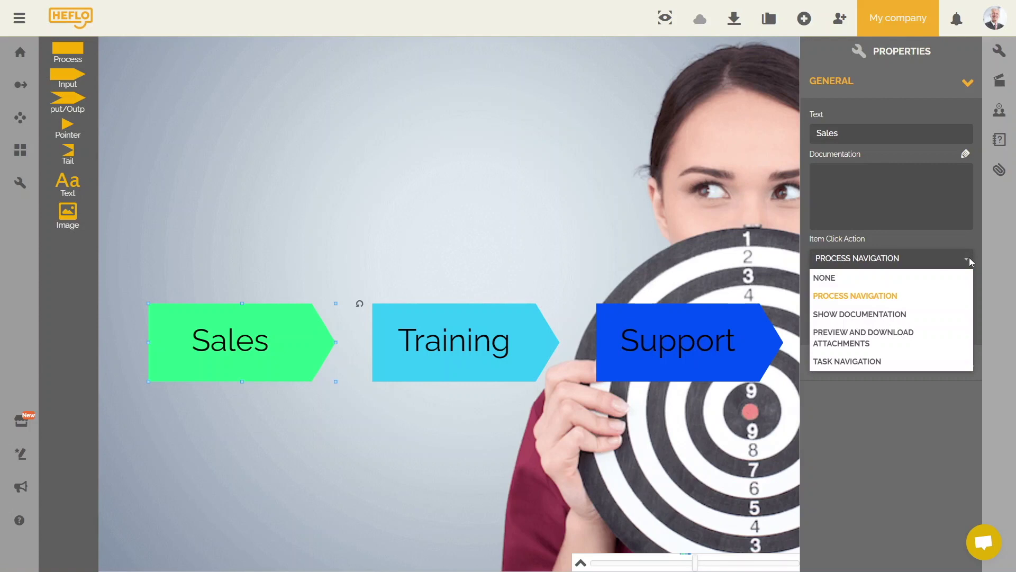
left_click(887, 301)
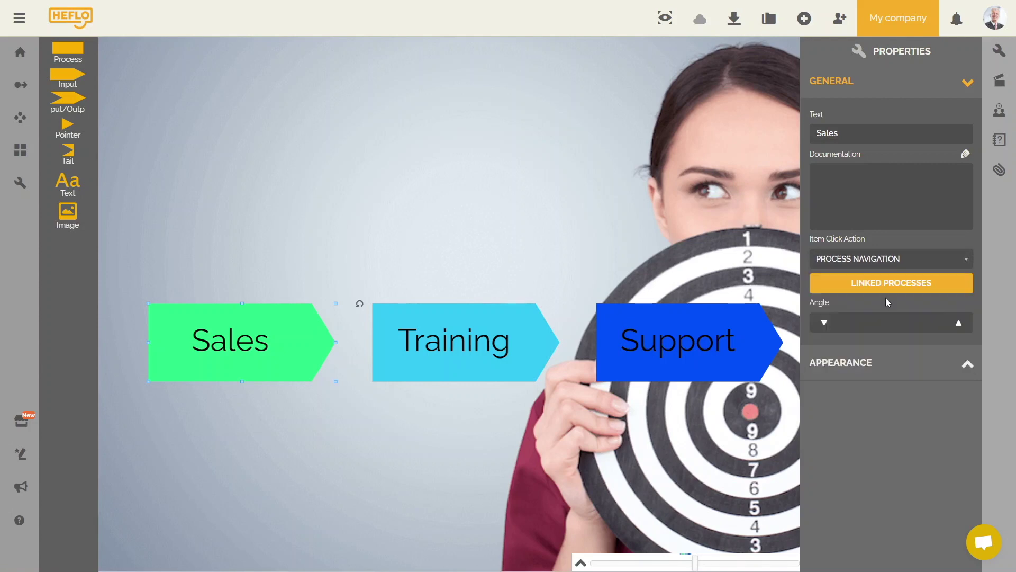
left_click(897, 289)
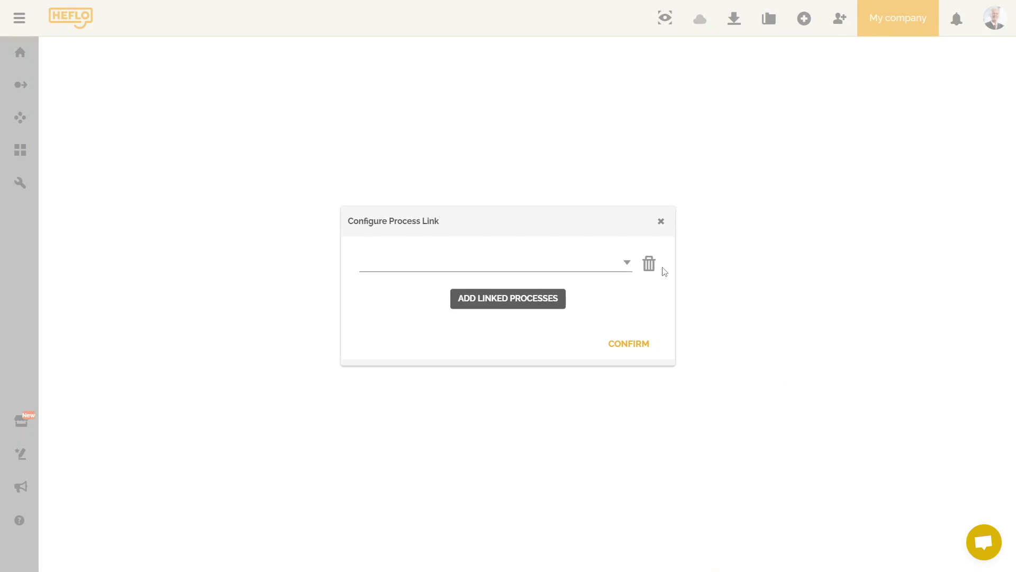
left_click(629, 270)
left_click(433, 300)
left_click(559, 269)
type("sal")
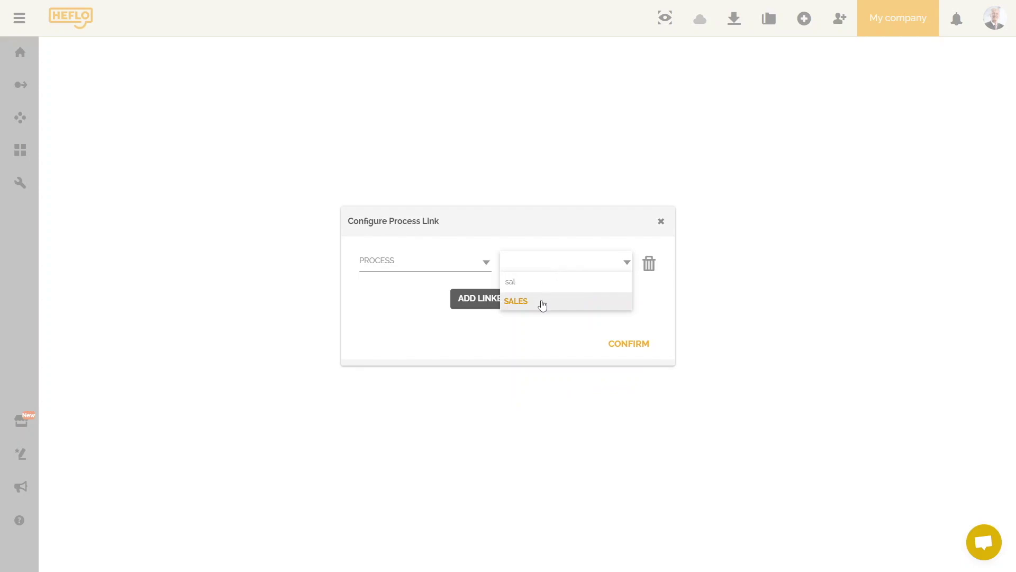
left_click(544, 304)
left_click(650, 349)
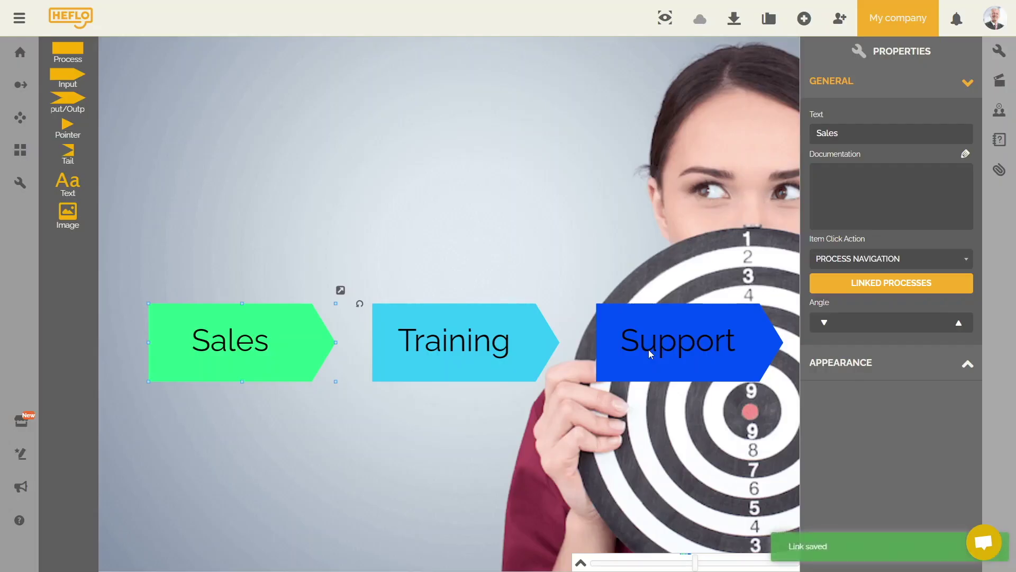
- Link the Training shape to the Customer Training process
left_click(501, 341)
left_click(869, 284)
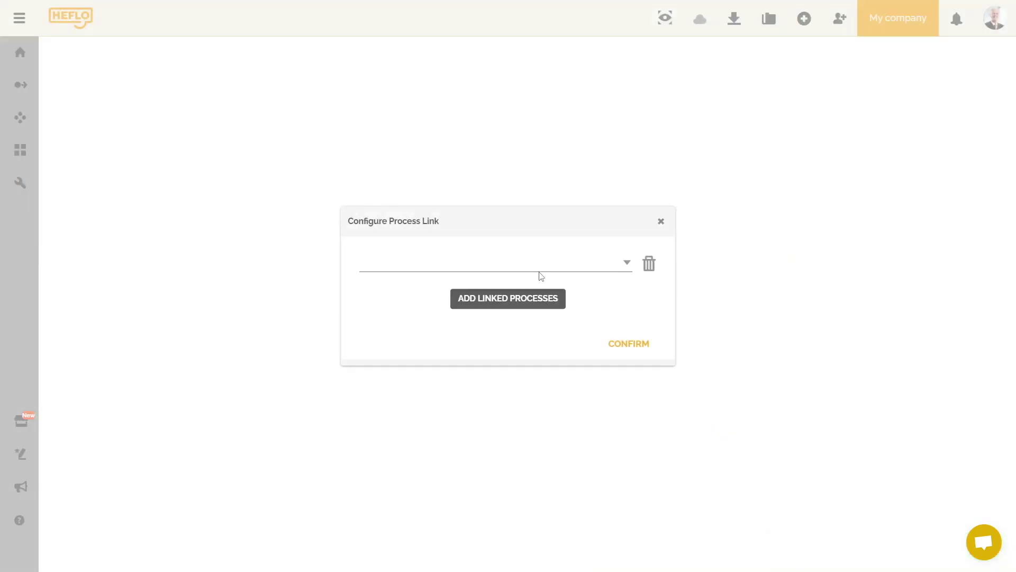
left_click(381, 262)
left_click(376, 299)
left_click(528, 270)
type("tra")
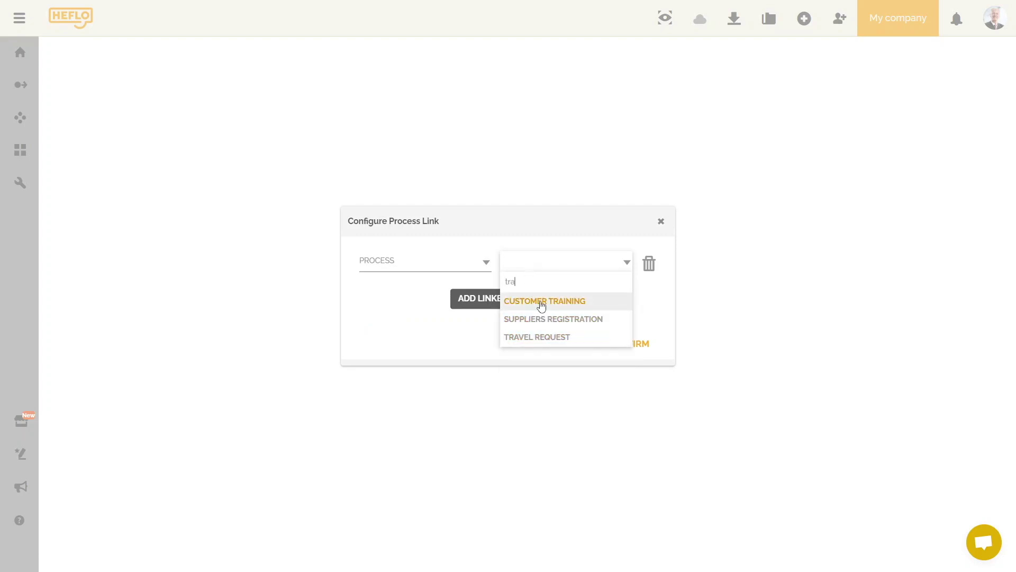
left_click(587, 302)
left_click(652, 345)
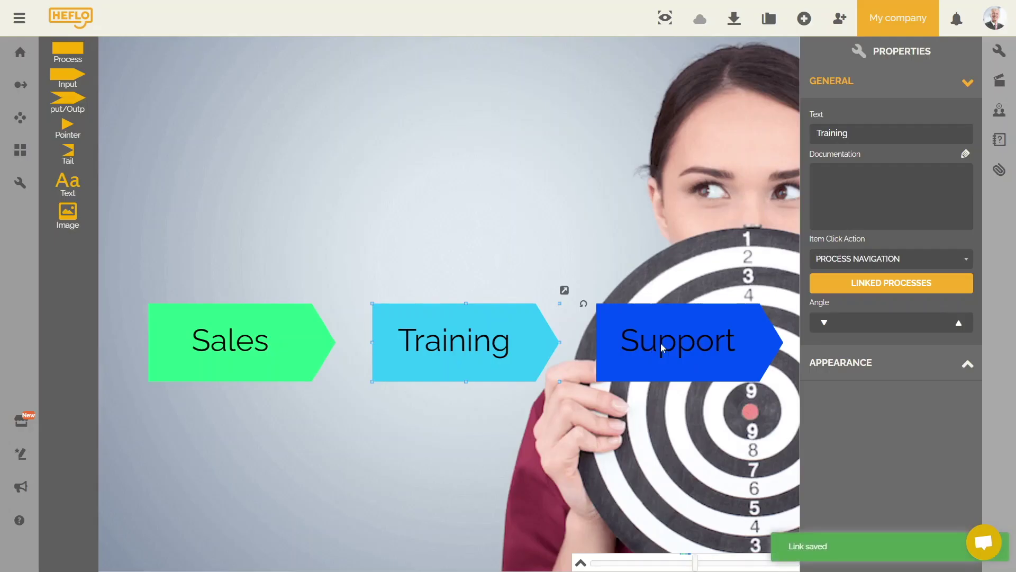
- Link the Support shape to the Customer Service process
left_click(660, 343)
left_click(843, 285)
left_click(521, 265)
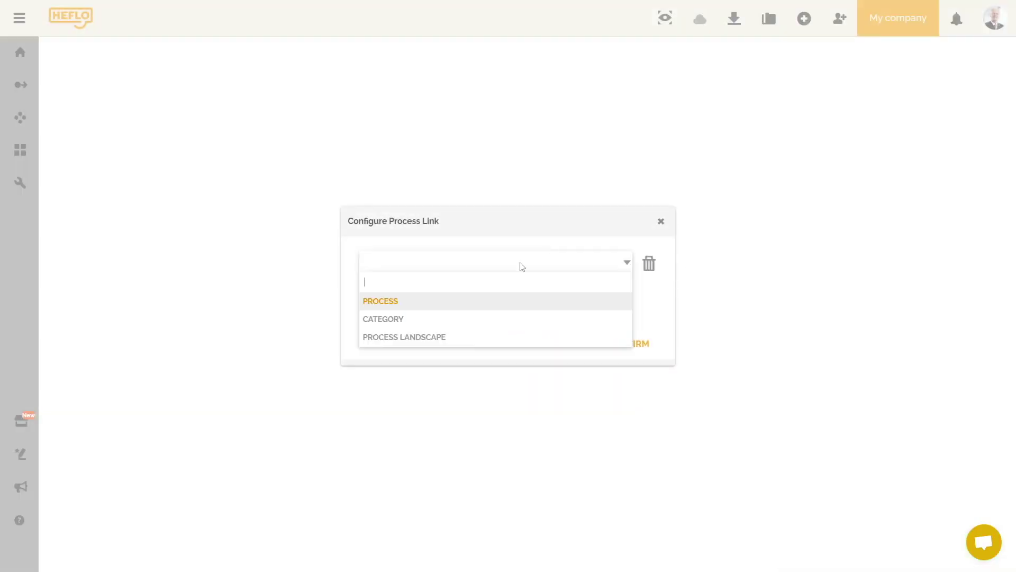
left_click(382, 300)
left_click(551, 264)
type("custome")
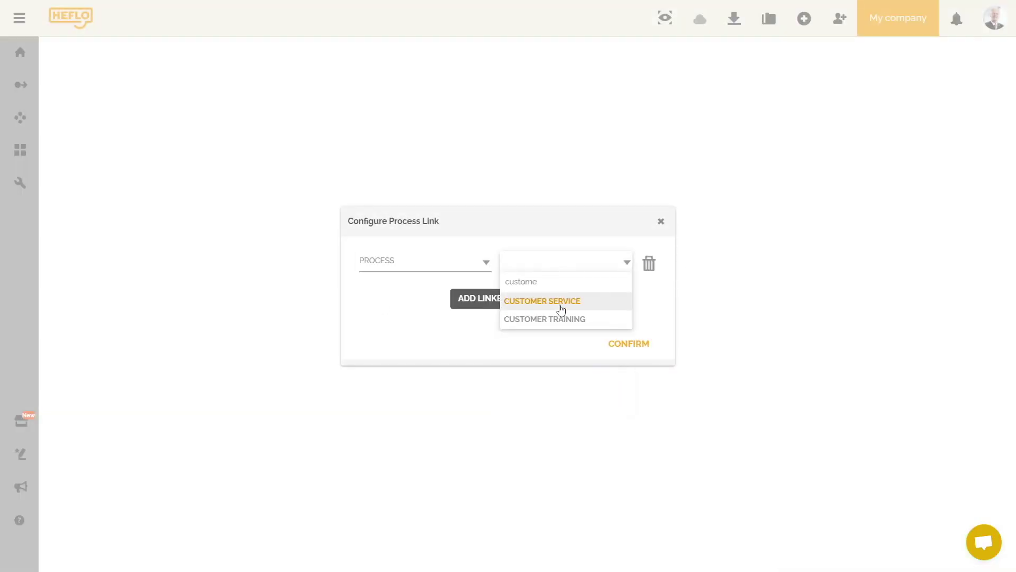
left_click(558, 302)
left_click(628, 344)
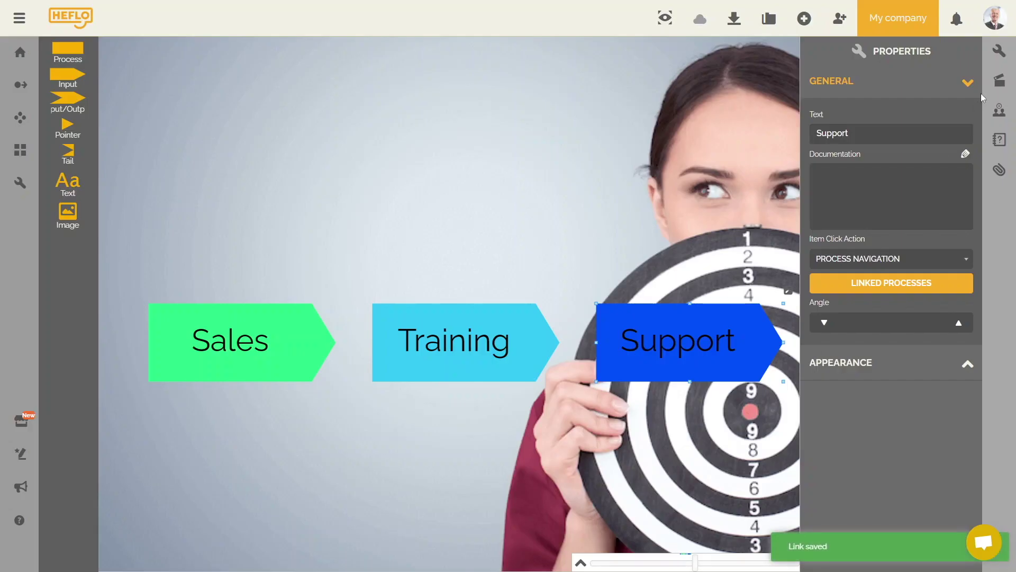
- Set the Customer landscape's portal zoom to Zoom to Fit All and hide the properties
left_click(999, 51)
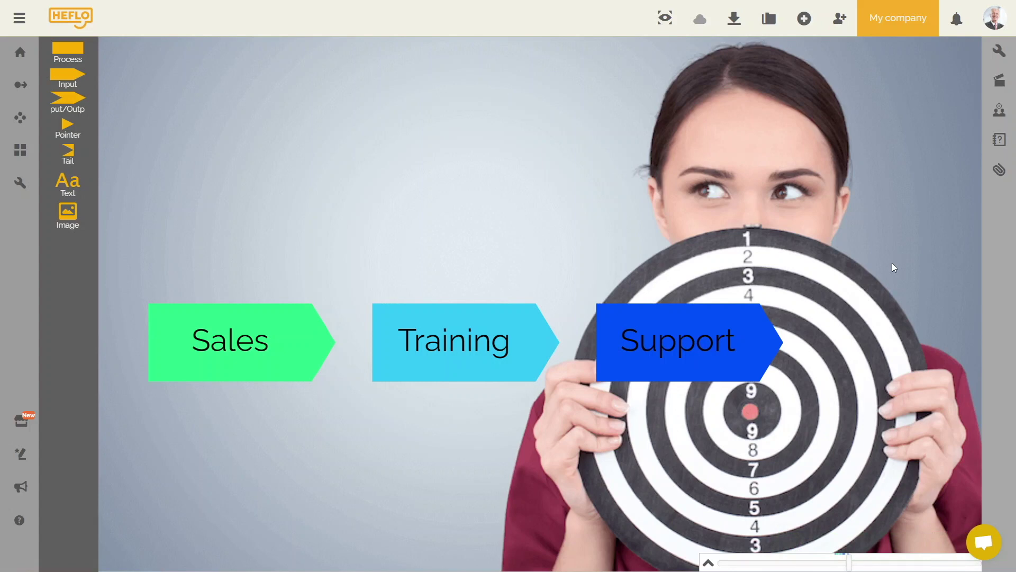
left_click(999, 51)
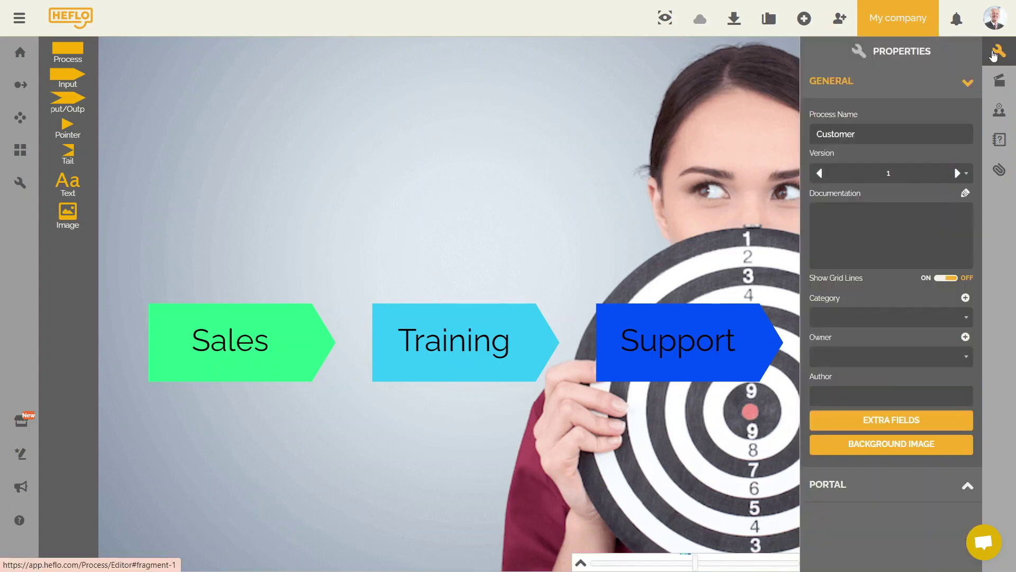
left_click(881, 487)
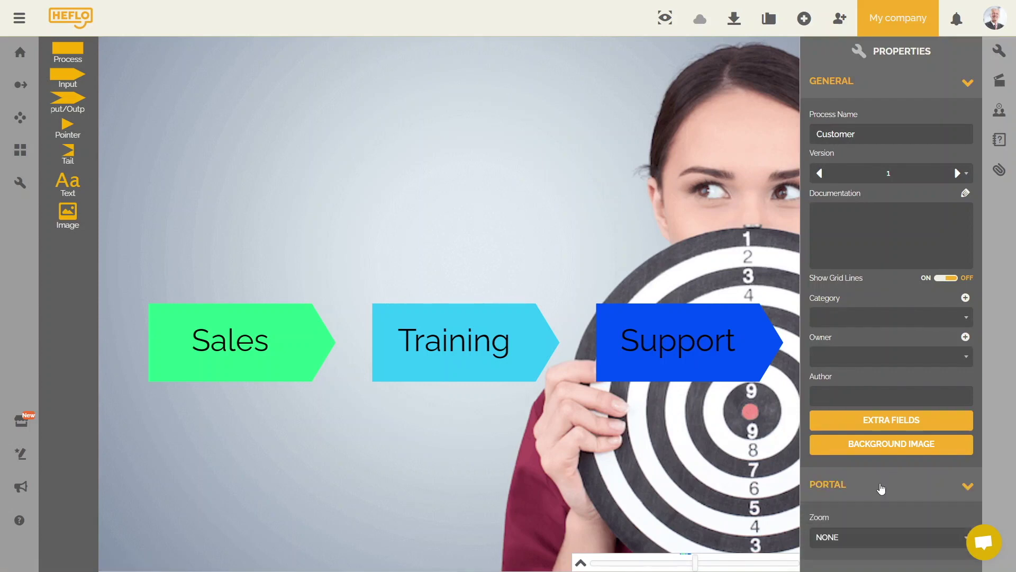
left_click(906, 531)
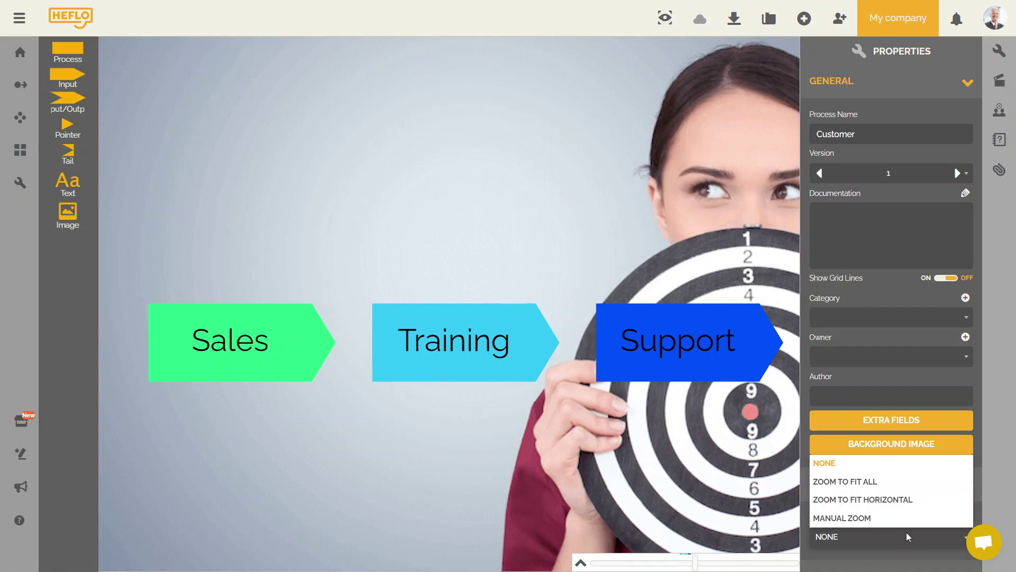
left_click(893, 481)
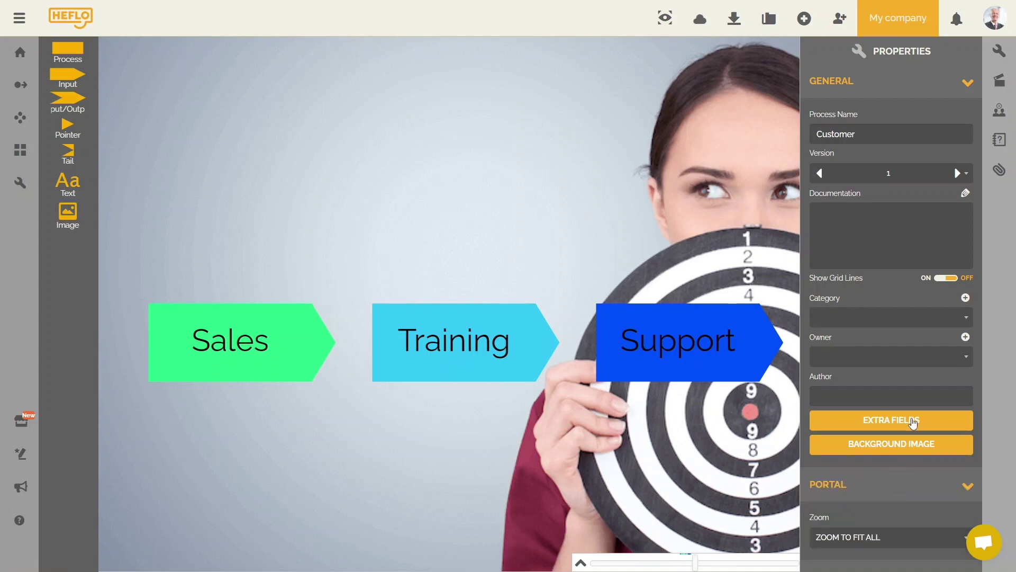
left_click(999, 51)
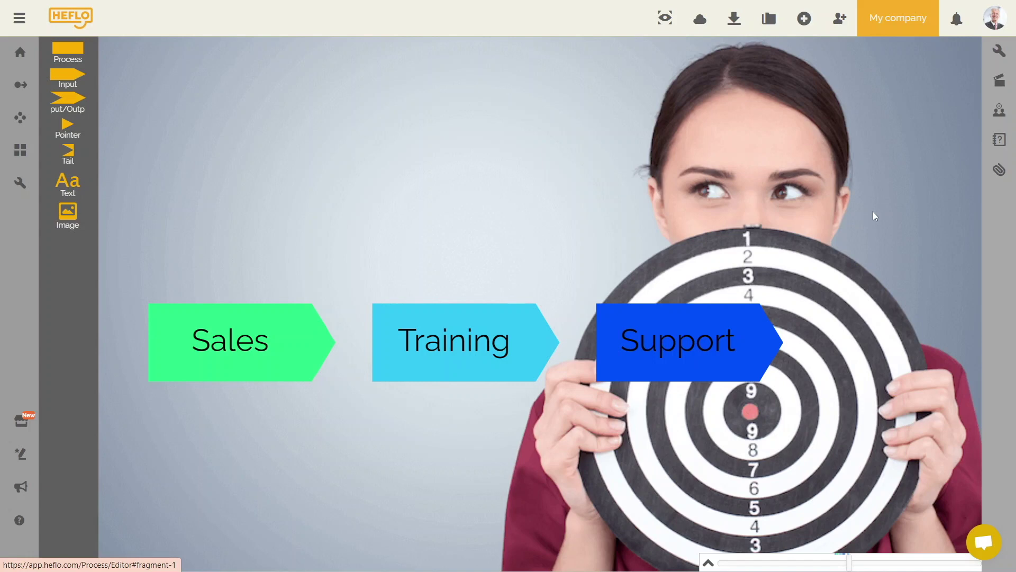
- Publish the Customer landscape's documentation to the portal and dismiss the confirmation
left_click(993, 86)
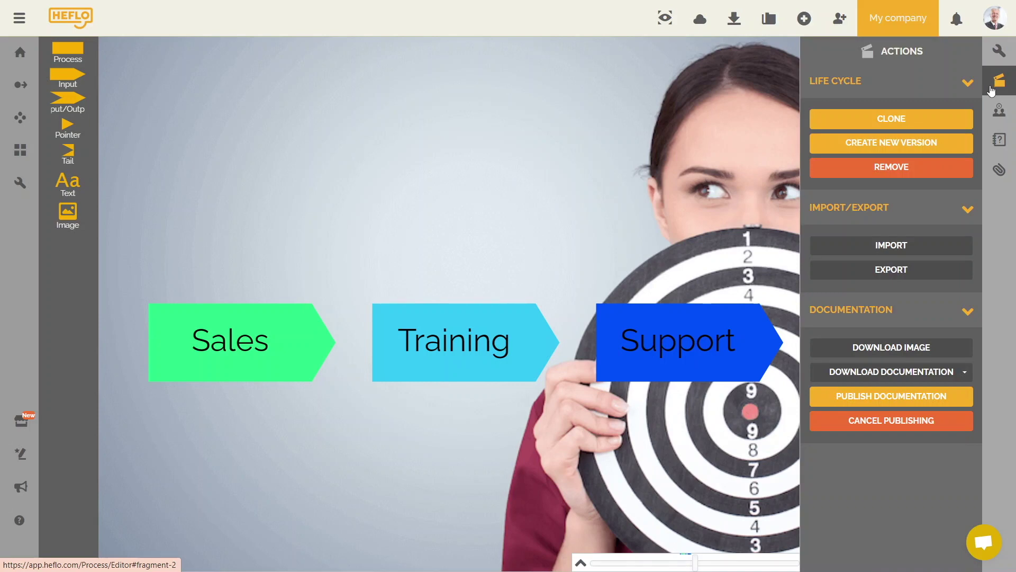
left_click(918, 396)
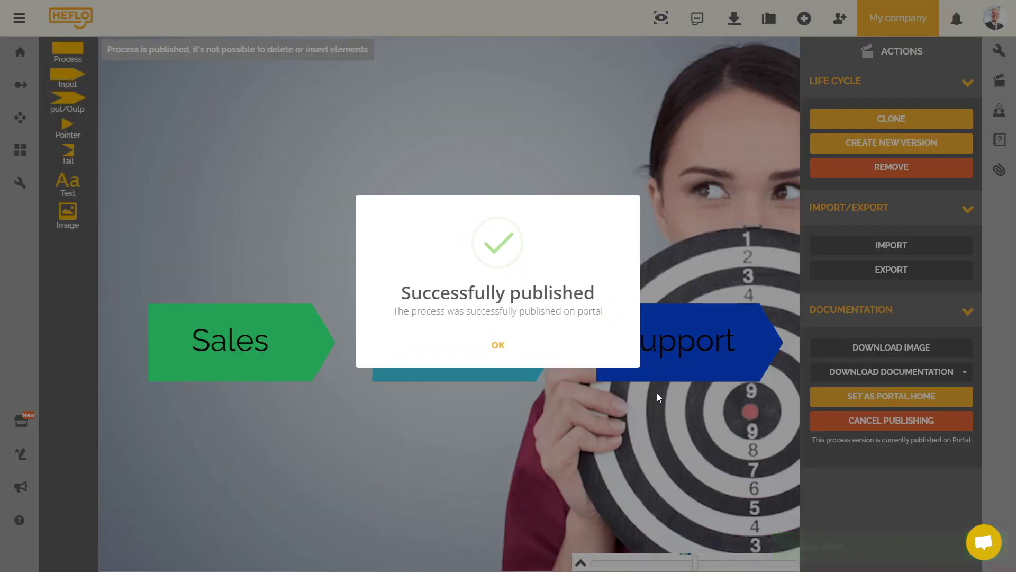
left_click(496, 357)
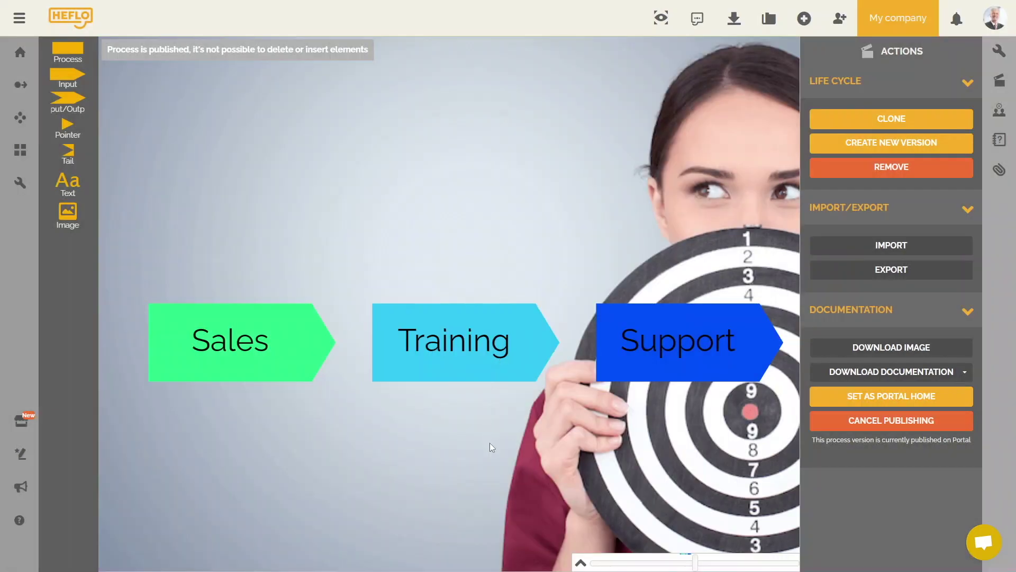